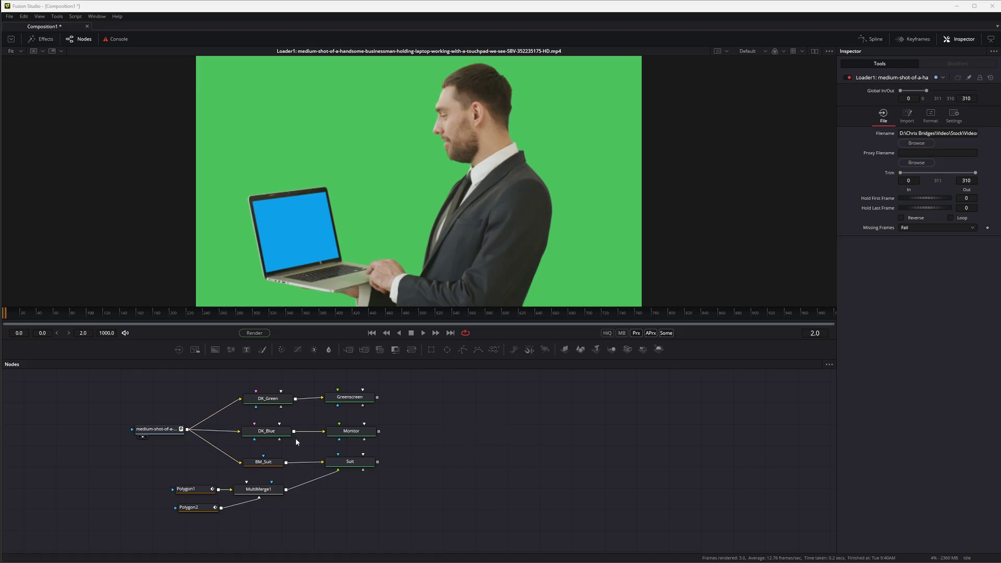
# Preview the green-screen clip, then the DK_Green, DK_Blue and BM_Suit keyer results in the viewer
pyautogui.click(165, 437)
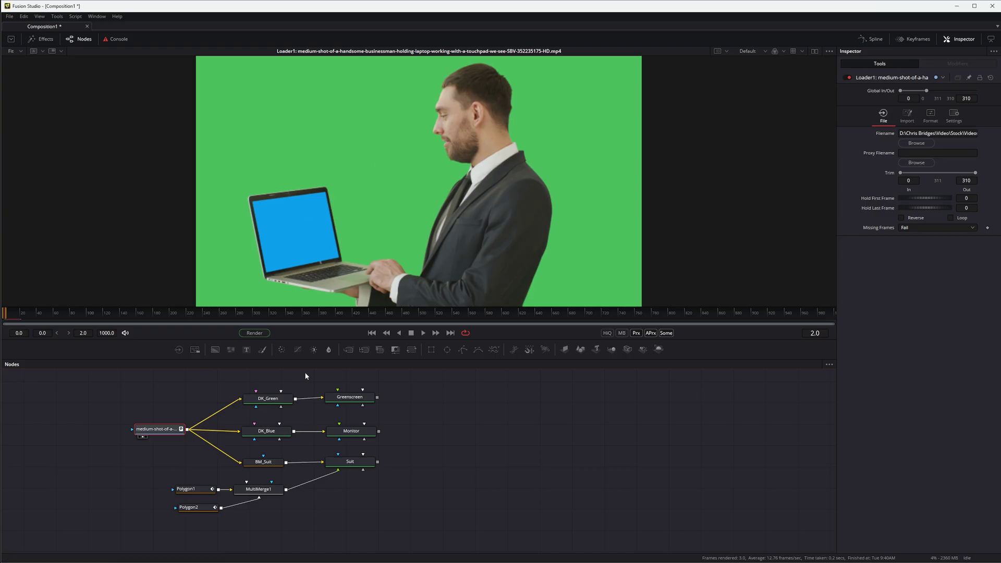
pyautogui.press('1')
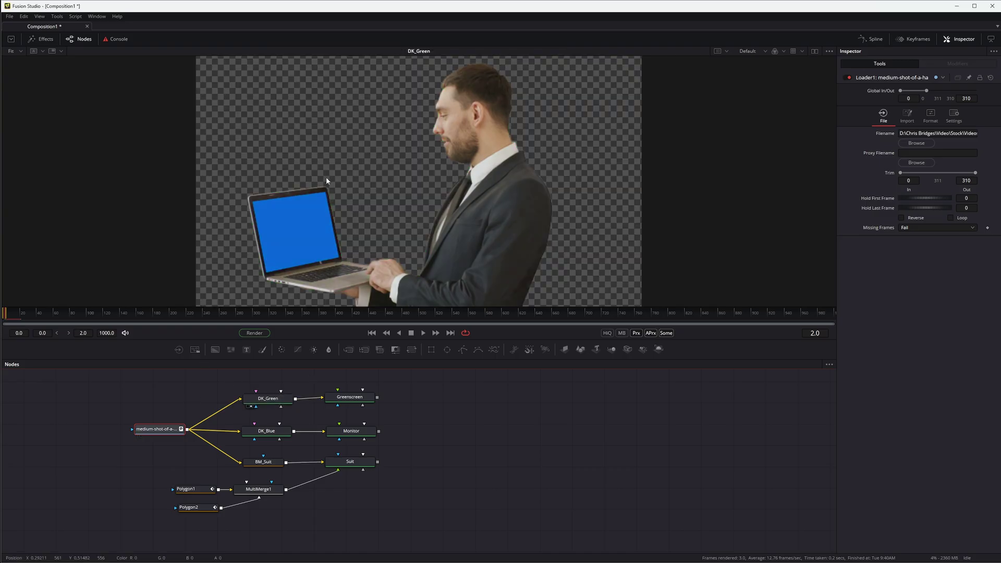
pyautogui.press('1')
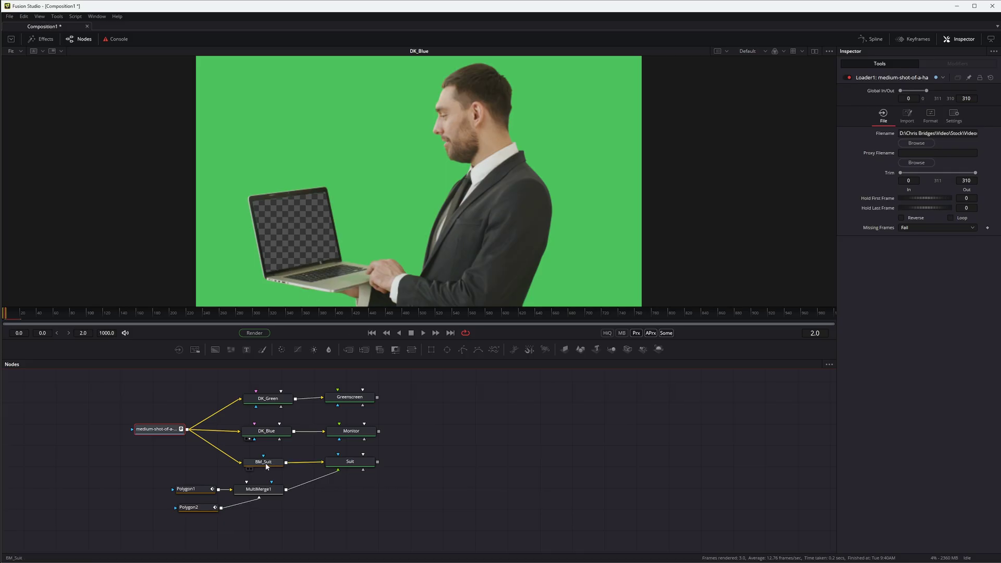
pyautogui.moveTo(263, 462); pyautogui.dragTo(283, 210)
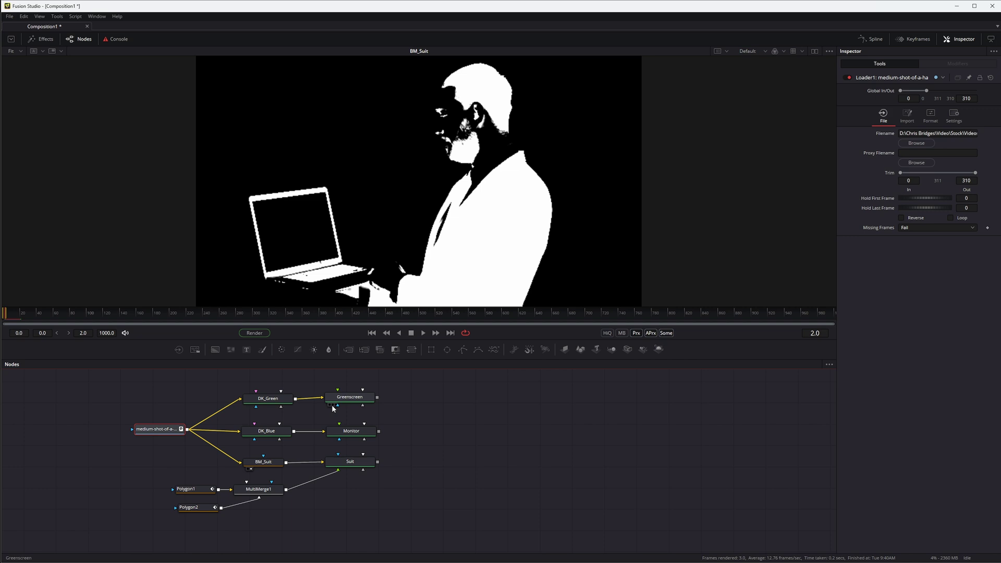
# View the Greenscreen alpha, Monitor and Suit mattes, then select both polygons and the MultiMerge node
pyautogui.moveTo(349, 397); pyautogui.dragTo(342, 195)
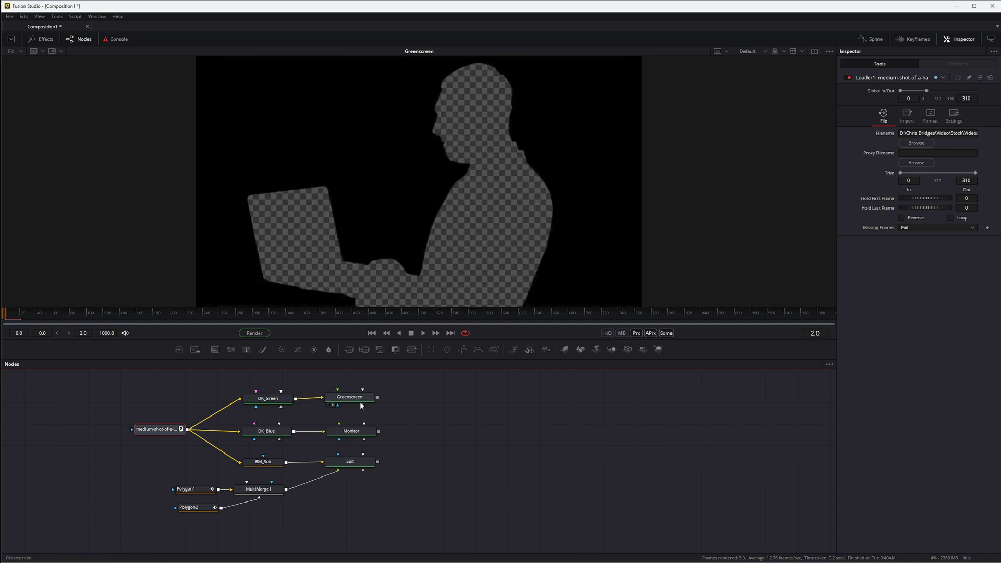
pyautogui.click(775, 52)
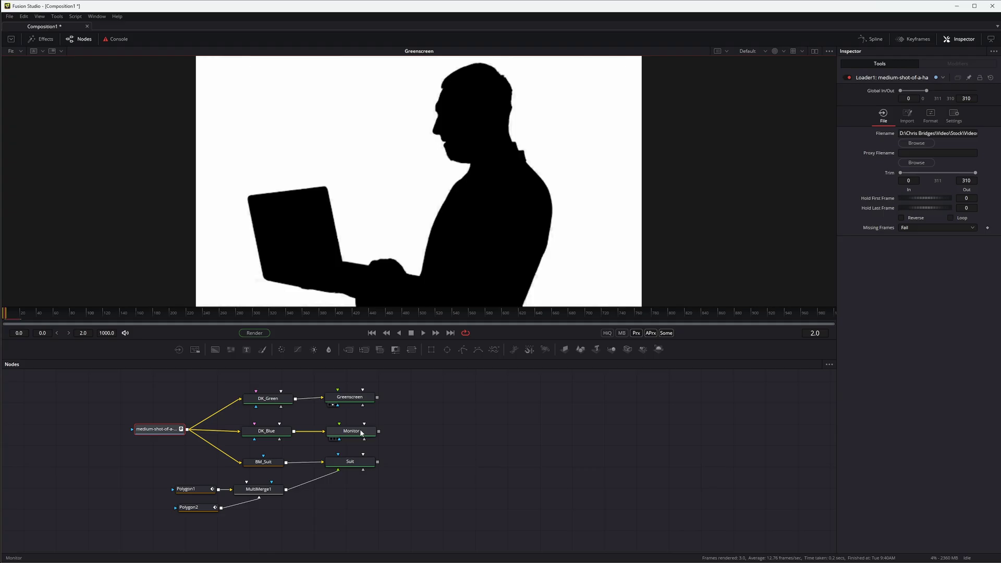
pyautogui.moveTo(351, 431); pyautogui.dragTo(373, 234)
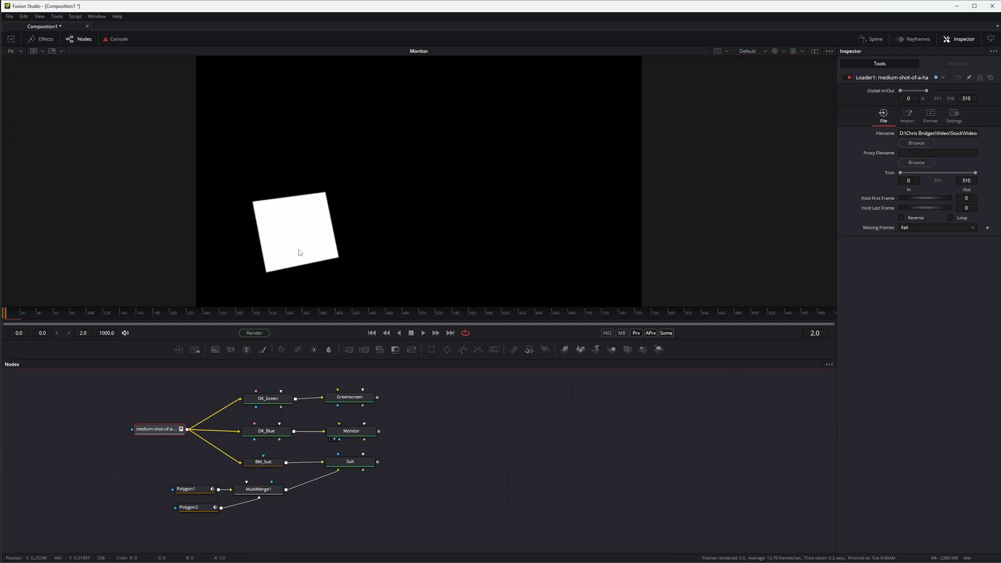
pyautogui.moveTo(350, 462); pyautogui.dragTo(383, 193)
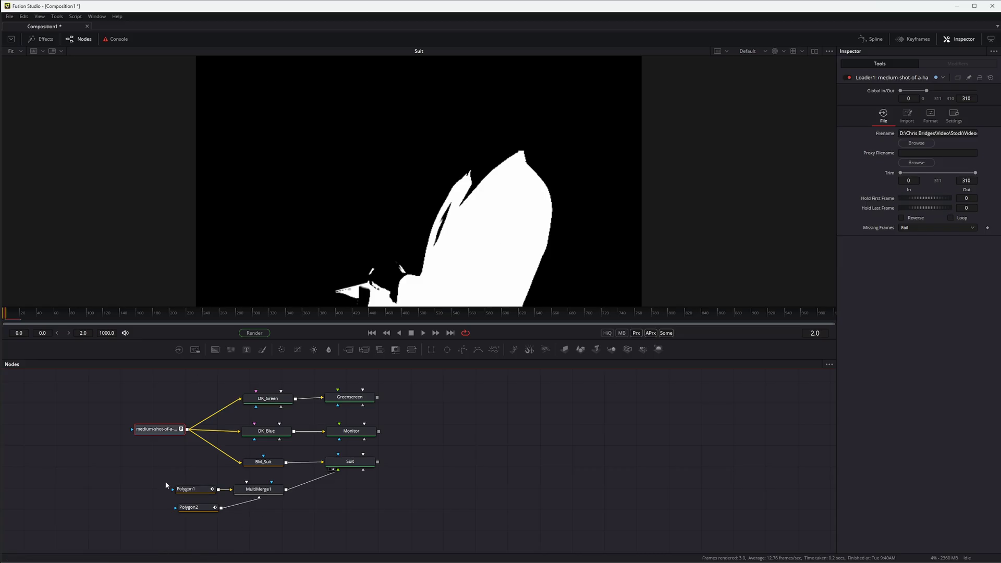
pyautogui.moveTo(152, 476); pyautogui.dragTo(282, 527)
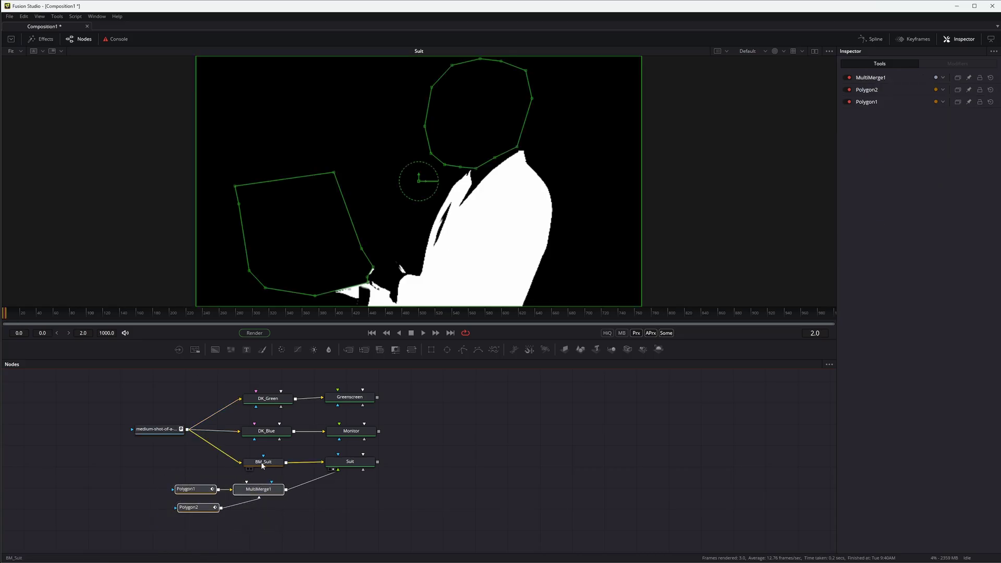
# View the Greenscreen matte and toggle its Invert Matte setting in the Inspector
pyautogui.click(346, 461)
pyautogui.click(353, 396)
pyautogui.press('1')
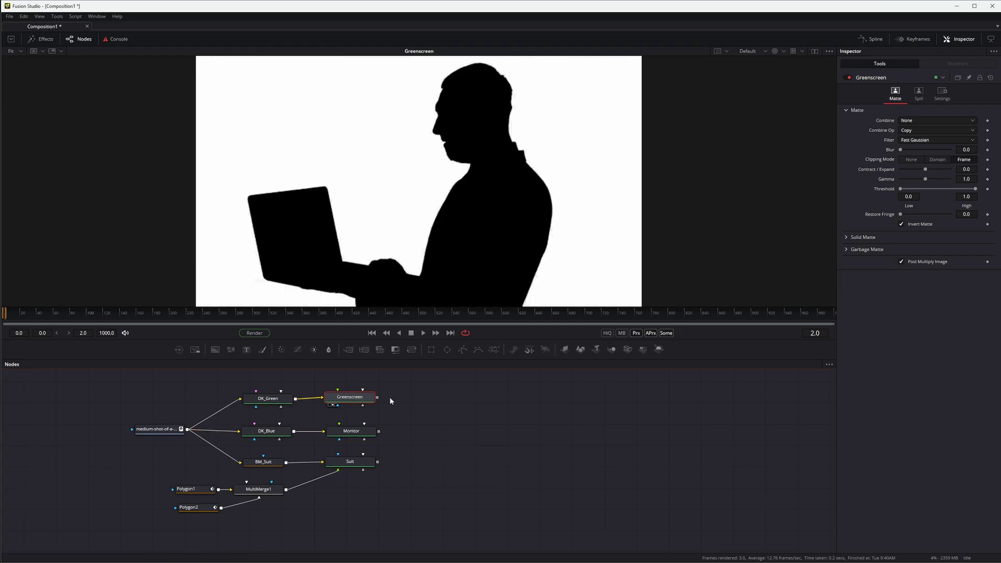
pyautogui.moveTo(405, 393); pyautogui.dragTo(325, 484)
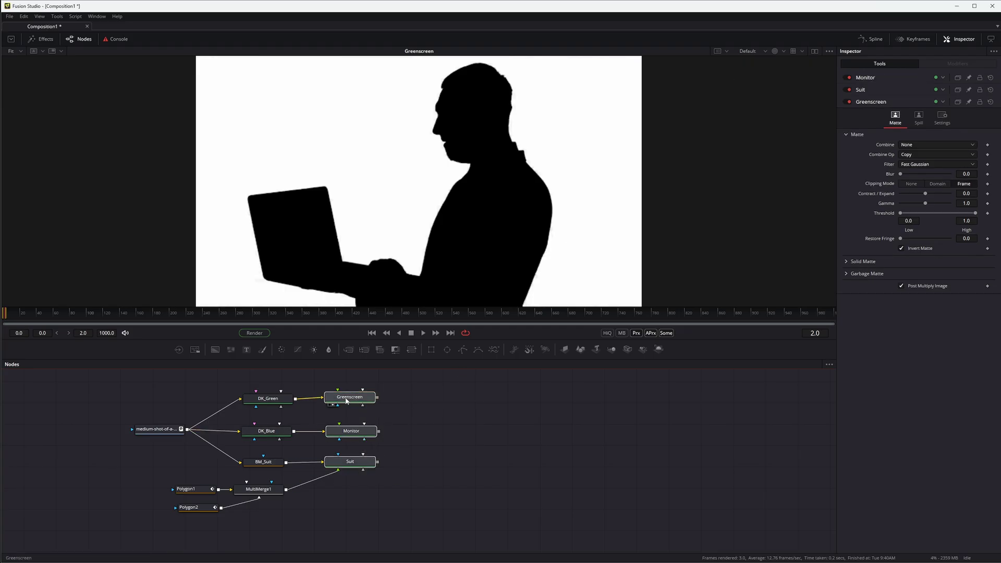
pyautogui.click(361, 400)
pyautogui.click(901, 249)
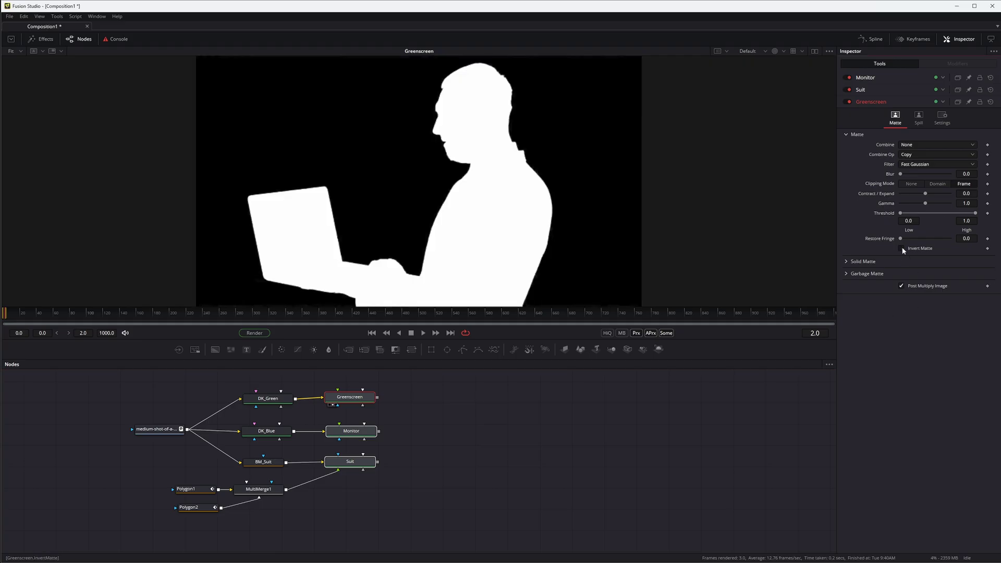
pyautogui.click(902, 248)
pyautogui.click(902, 248)
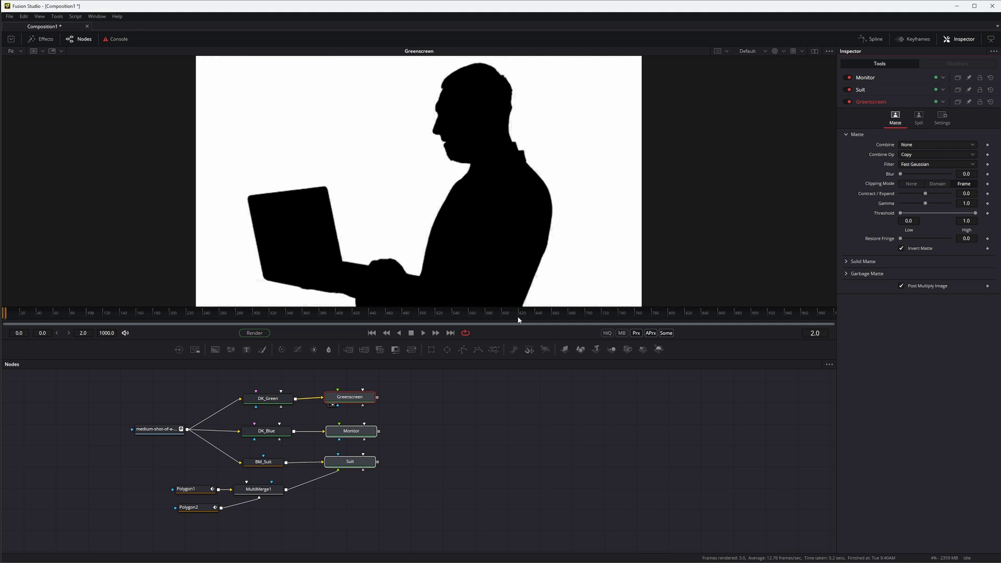
# Compare DK_Green's matte with Greenscreen, then check Suit's Combine Alpha, Subtract settings
pyautogui.keyDown('ctrl'); pyautogui.click(282, 398); pyautogui.keyUp('ctrl')
pyautogui.moveTo(305, 227); pyautogui.dragTo(307, 229)
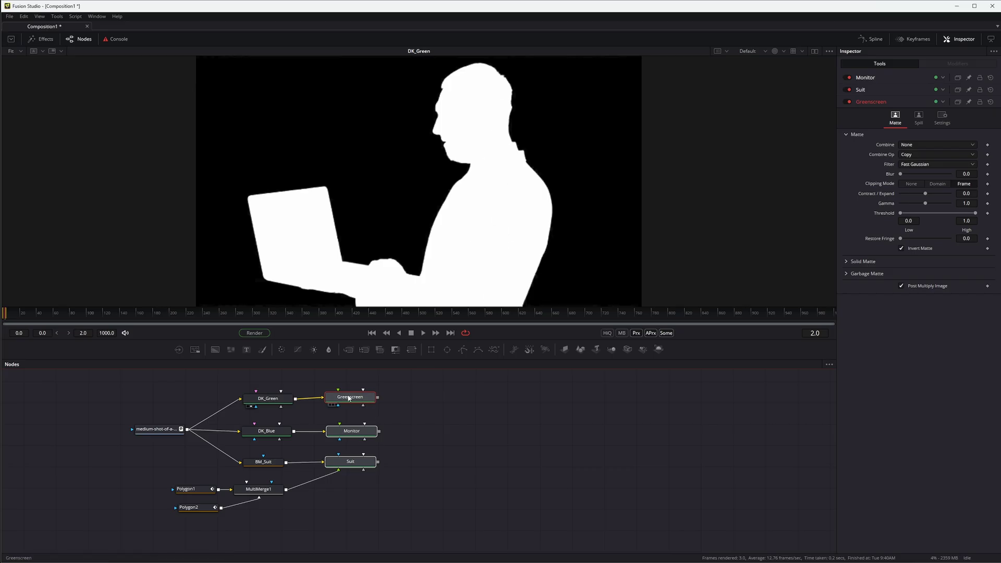
pyautogui.press('1')
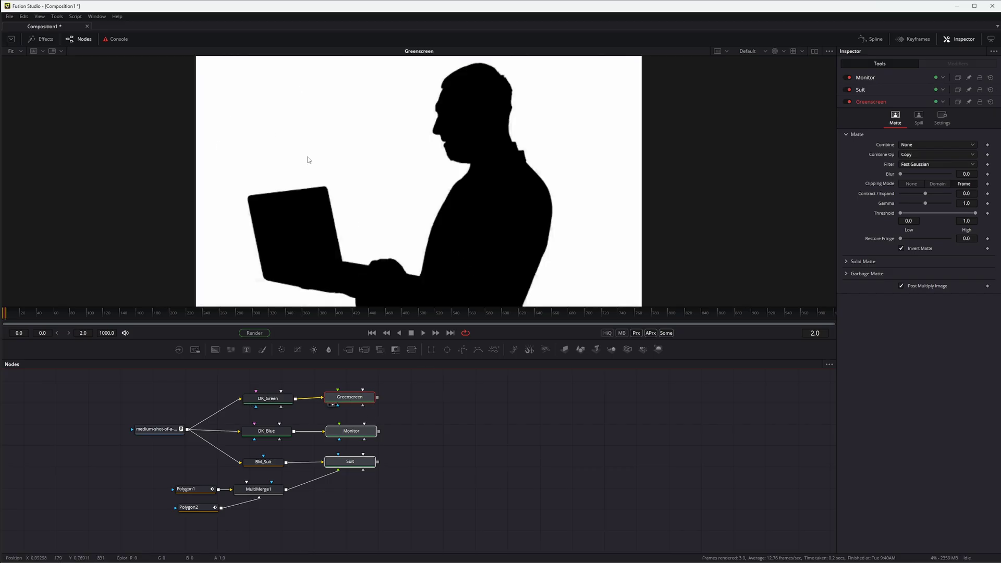
pyautogui.click(349, 397)
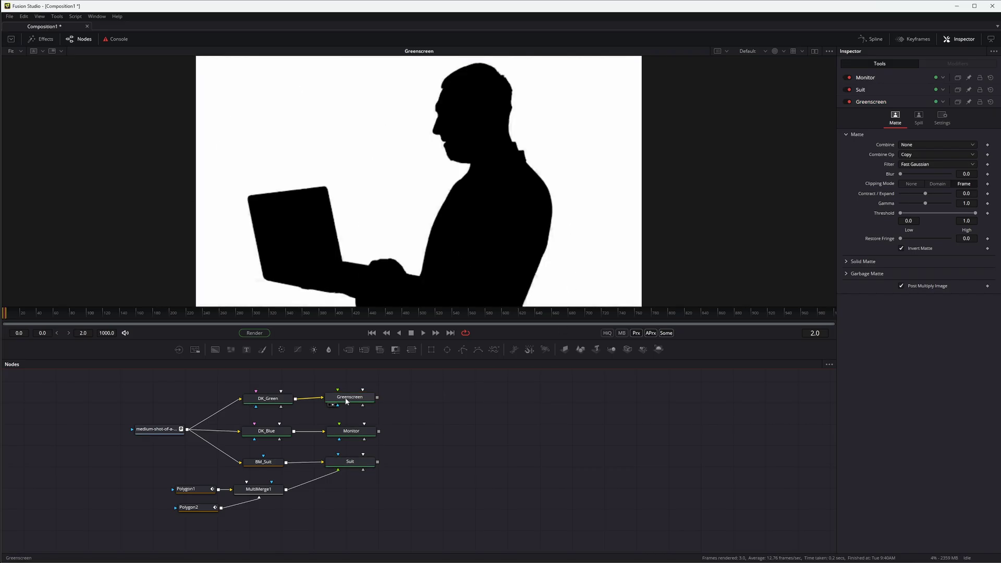
pyautogui.click(351, 432)
pyautogui.click(354, 464)
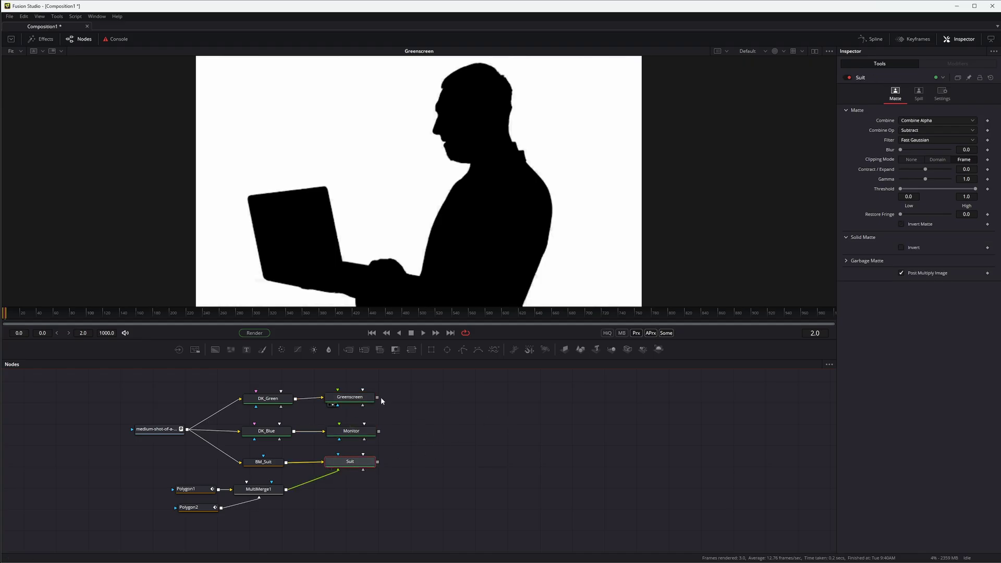
pyautogui.moveTo(402, 387); pyautogui.dragTo(364, 485)
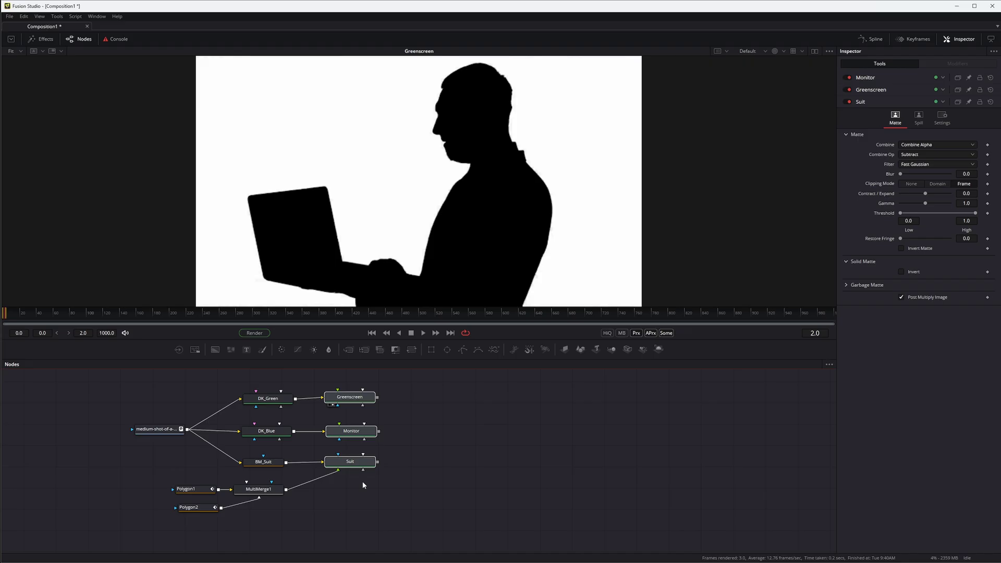
pyautogui.click(434, 415)
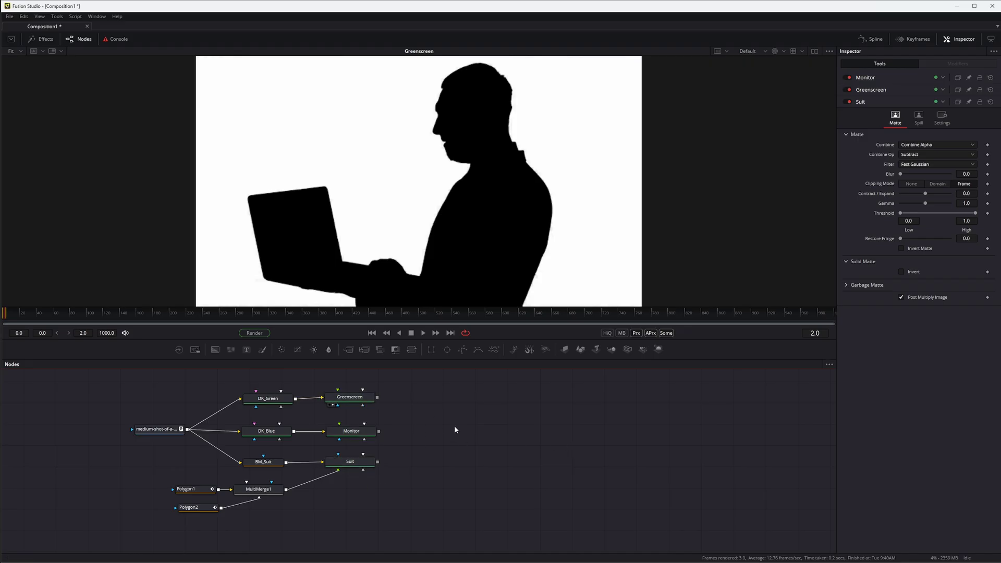
# Add an External Matte Saver node and place it right of the mattes
pyautogui.hotkey('shift', 'space')
pyautogui.write('exte')
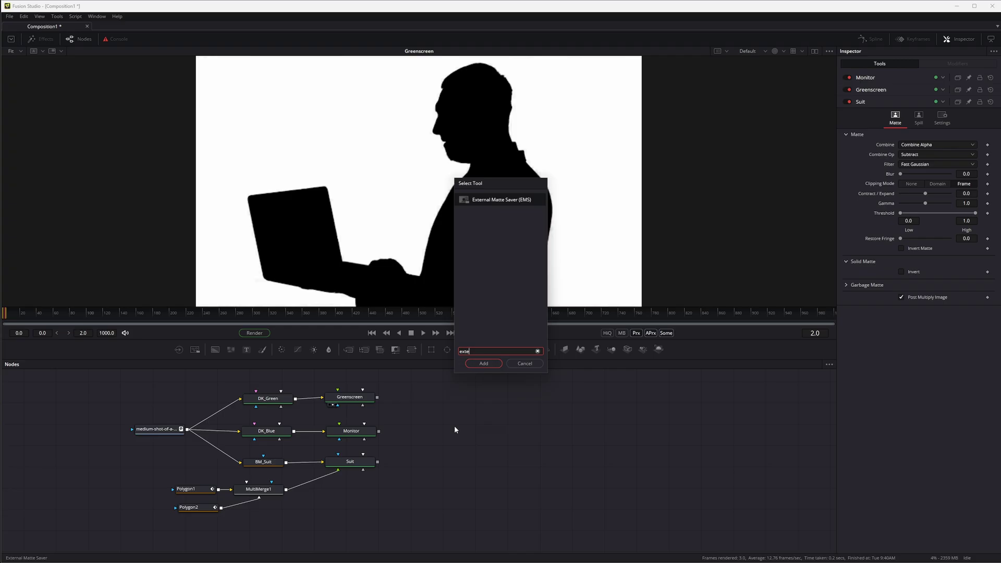
pyautogui.write('r')
pyautogui.press('Return')
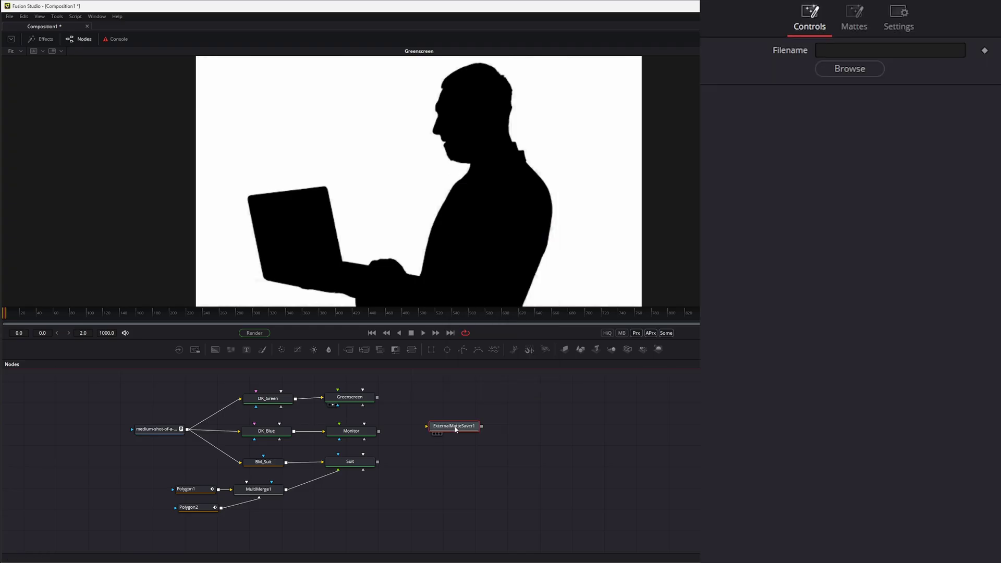
pyautogui.moveTo(437, 430); pyautogui.dragTo(418, 419)
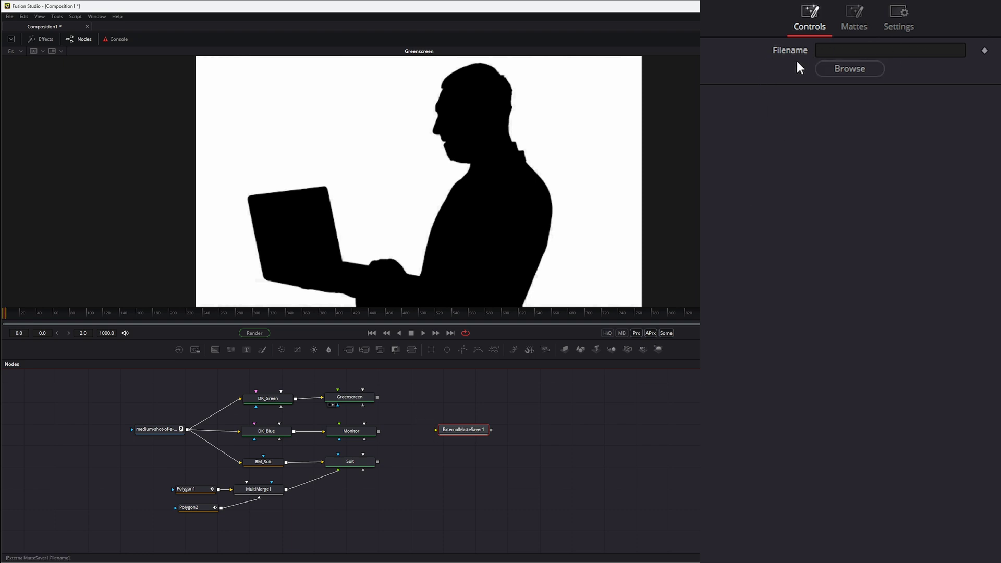
# Set the saver's output file to Mattes_01.exr in the External_Matte_Saver folder
pyautogui.click(851, 68)
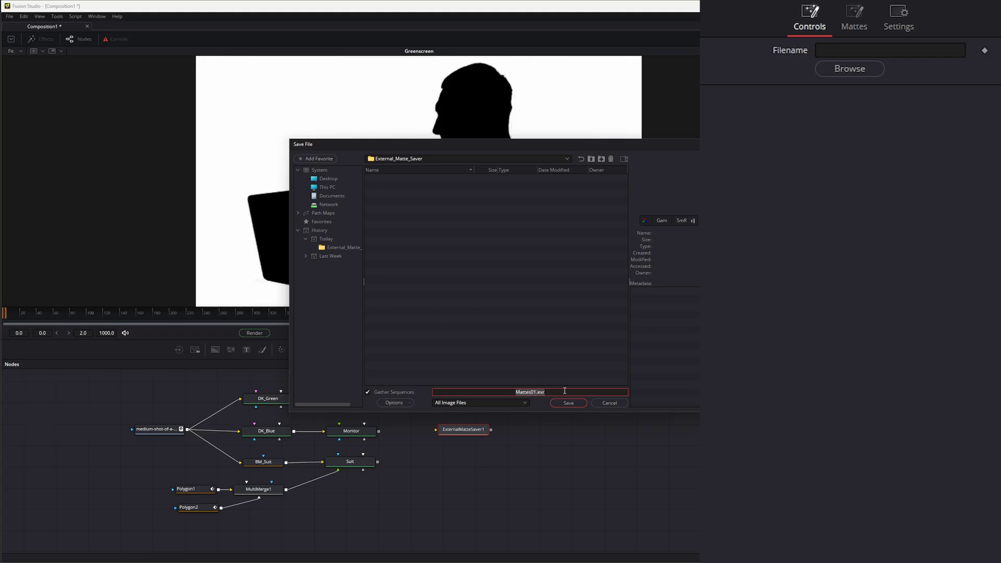
pyautogui.write('Mattes_01.exr')
pyautogui.click(568, 403)
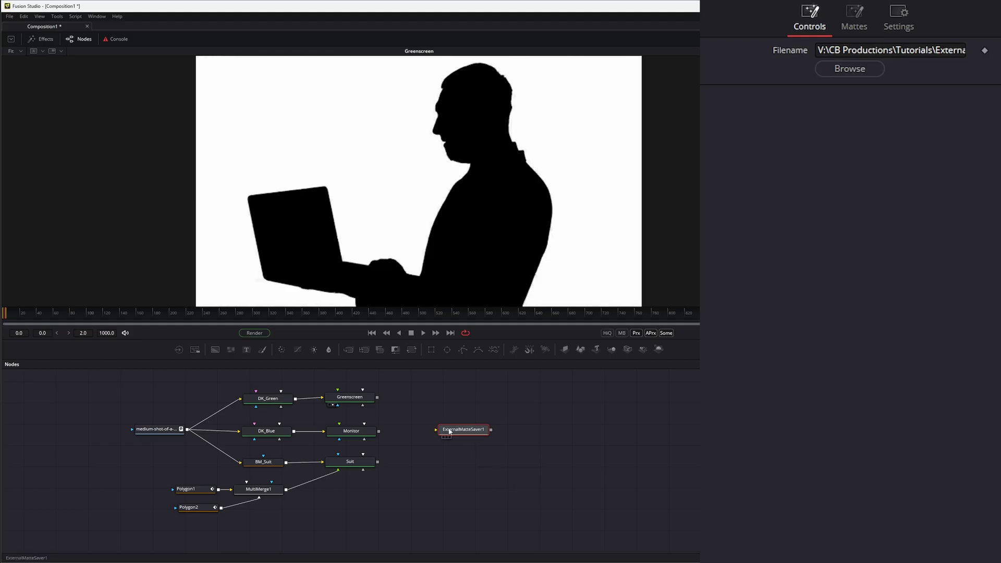
# Connect the Greenscreen matte to ExternalMatteSaver1 and keep alpha as its matte channel type
pyautogui.moveTo(378, 398); pyautogui.dragTo(436, 430)
pyautogui.press('1')
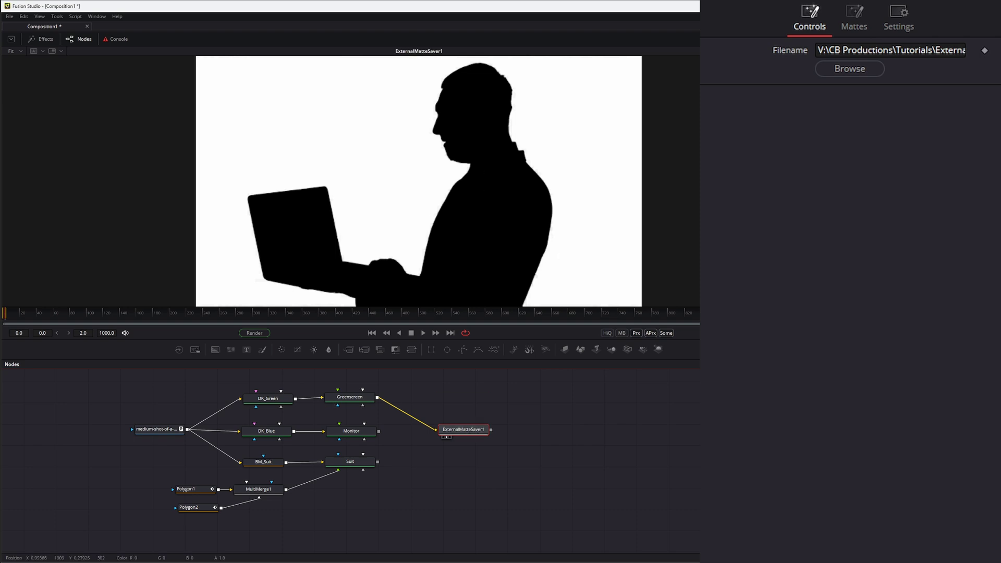
pyautogui.click(853, 21)
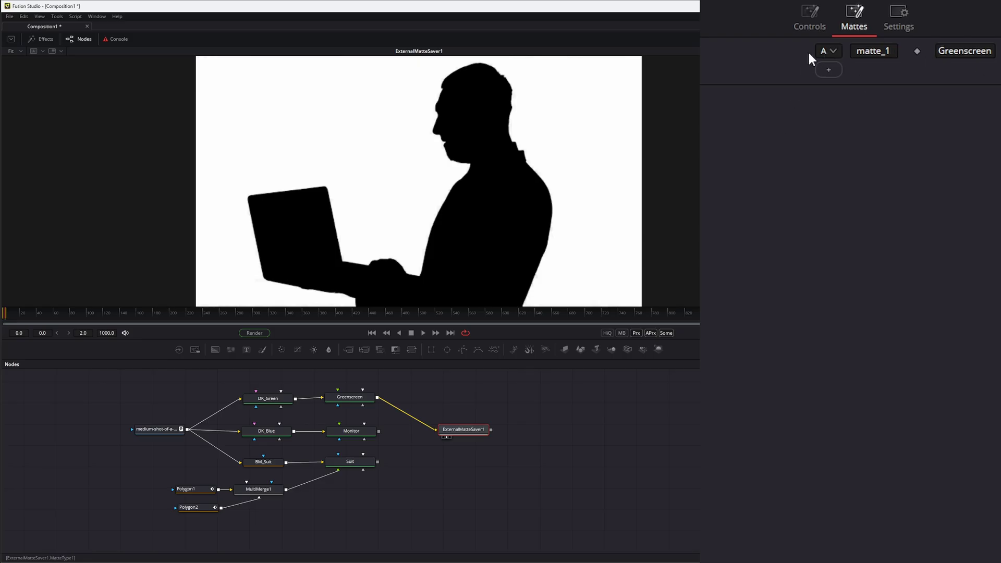
pyautogui.click(832, 51)
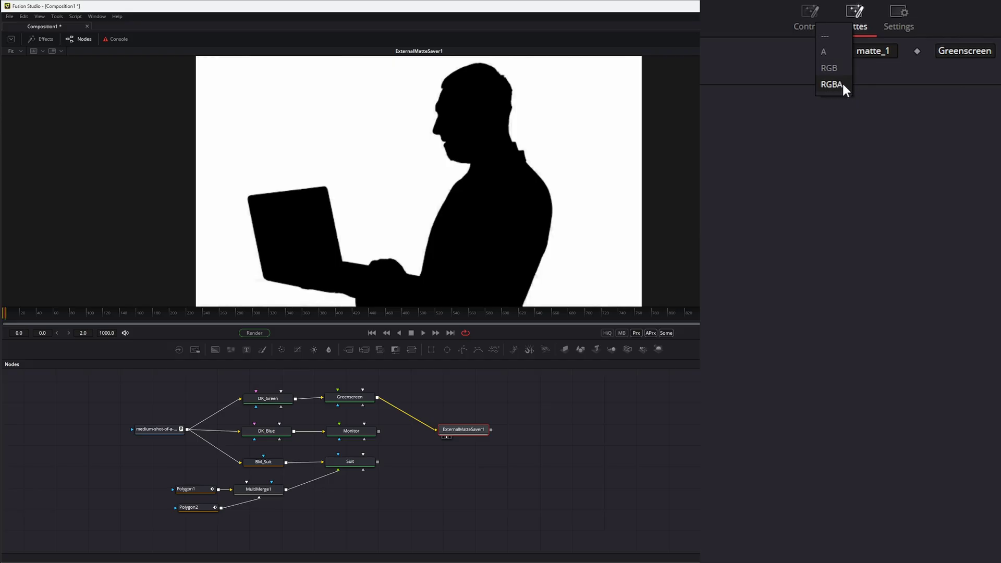
pyautogui.click(823, 51)
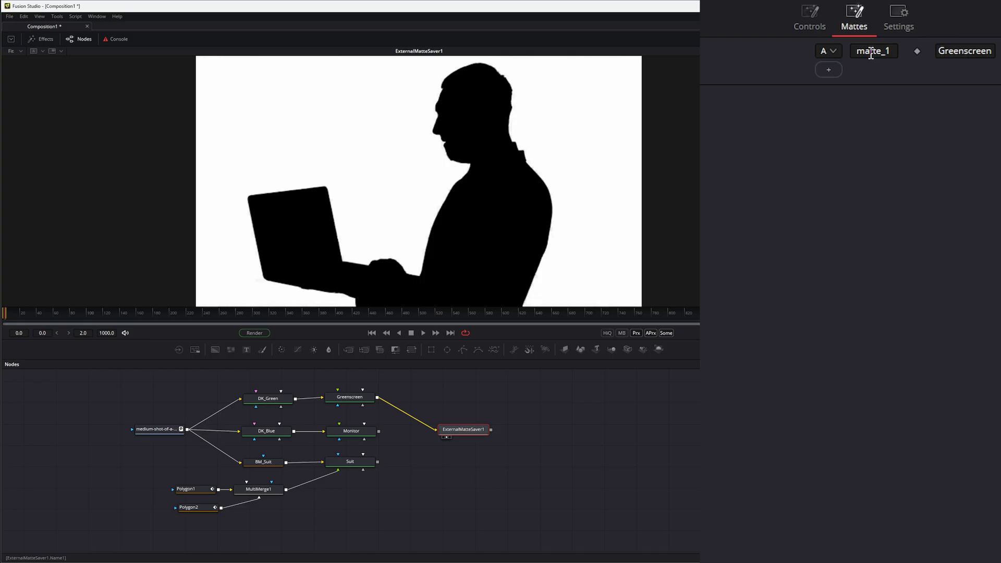
# Rename the saver's first matte from matte_1 to Greenscreen
pyautogui.click(890, 51)
pyautogui.press('BackSpace')
pyautogui.write('1')
pyautogui.doubleClick(880, 52)
pyautogui.write('Greensc')
pyautogui.write('reen')
pyautogui.press('Return')
# Add a second saver matte fed by the Monitor node and name it Monitor
pyautogui.click(829, 69)
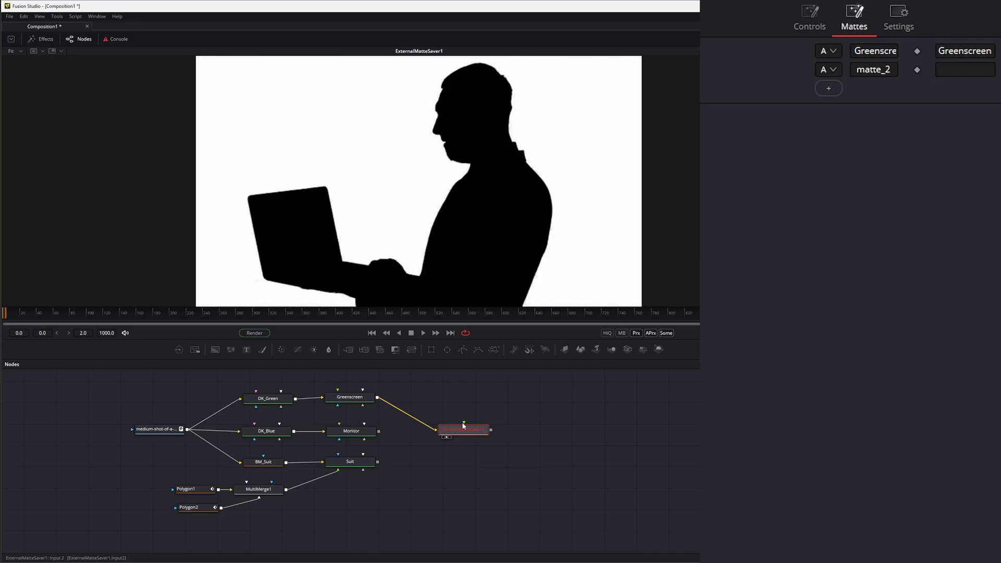
pyautogui.moveTo(379, 431); pyautogui.dragTo(454, 433)
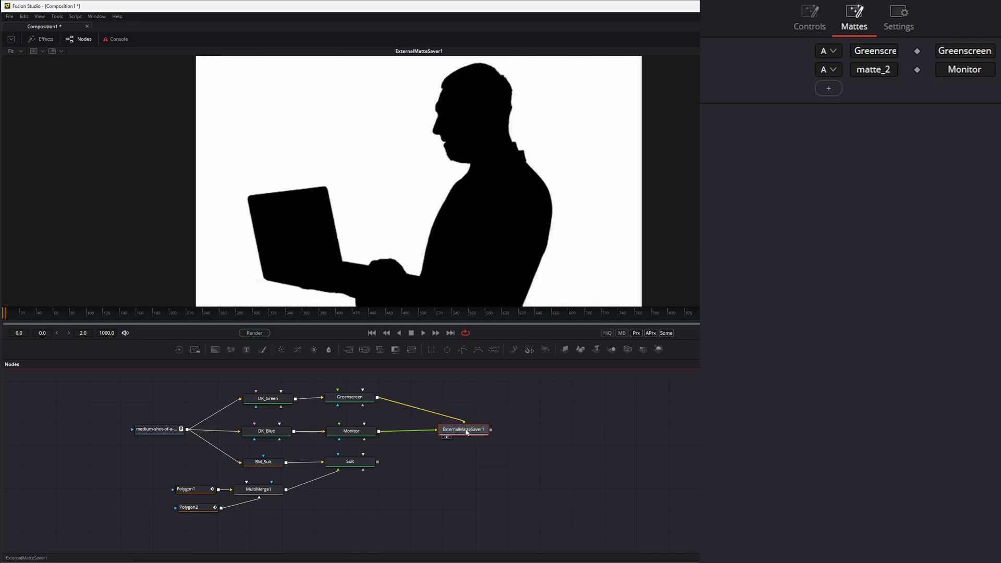
pyautogui.doubleClick(879, 70)
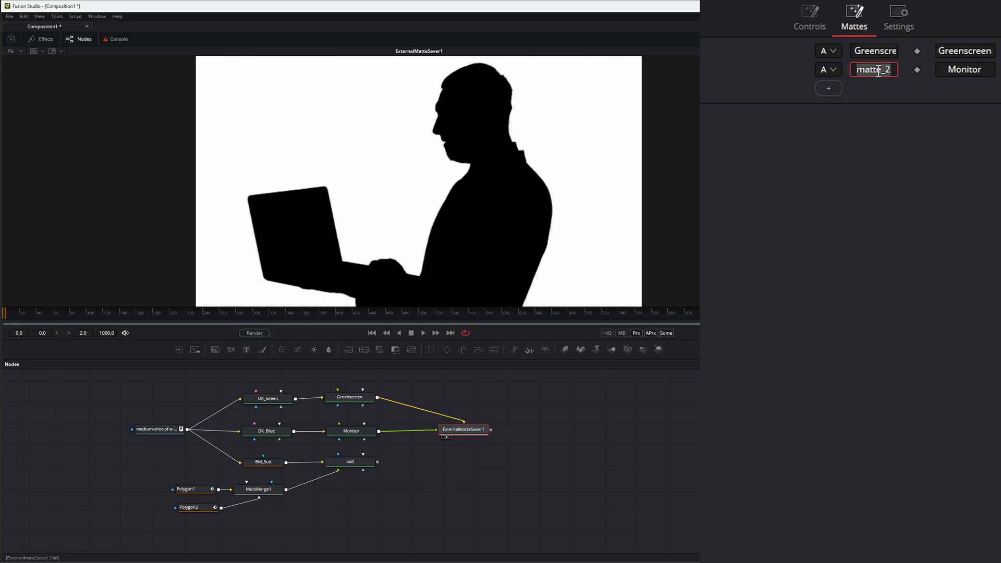
pyautogui.write('Mo')
pyautogui.write('nitor')
pyautogui.press('Return')
# Add a third saver matte fed by the Suit node and name it Suit
pyautogui.click(836, 88)
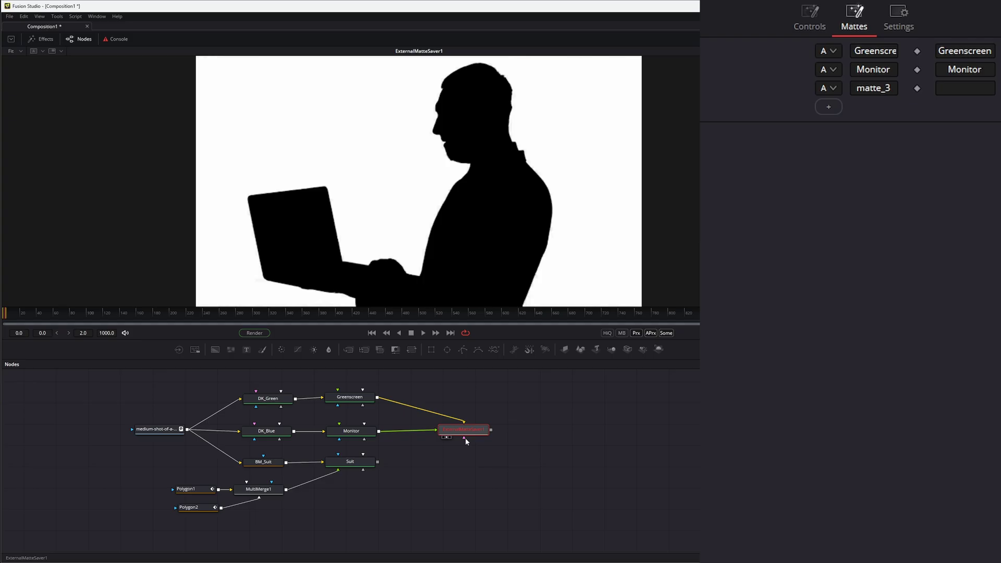
pyautogui.moveTo(378, 462); pyautogui.dragTo(467, 442)
pyautogui.click(874, 92)
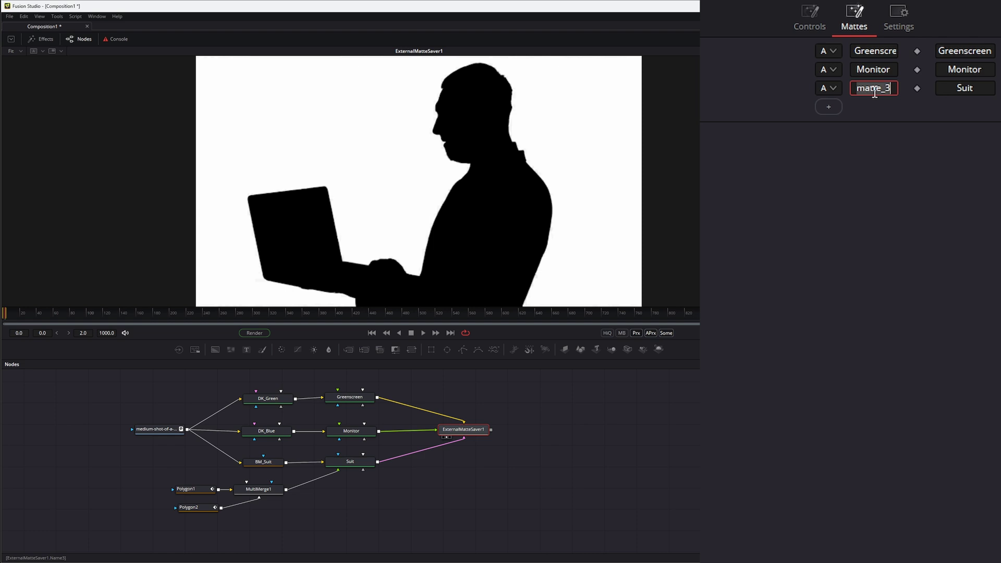
pyautogui.write('Suit')
pyautogui.press('Return')
# Render frames 0–2 of the mattes to the EXR, then switch to DaVinci Resolve
pyautogui.click(260, 335)
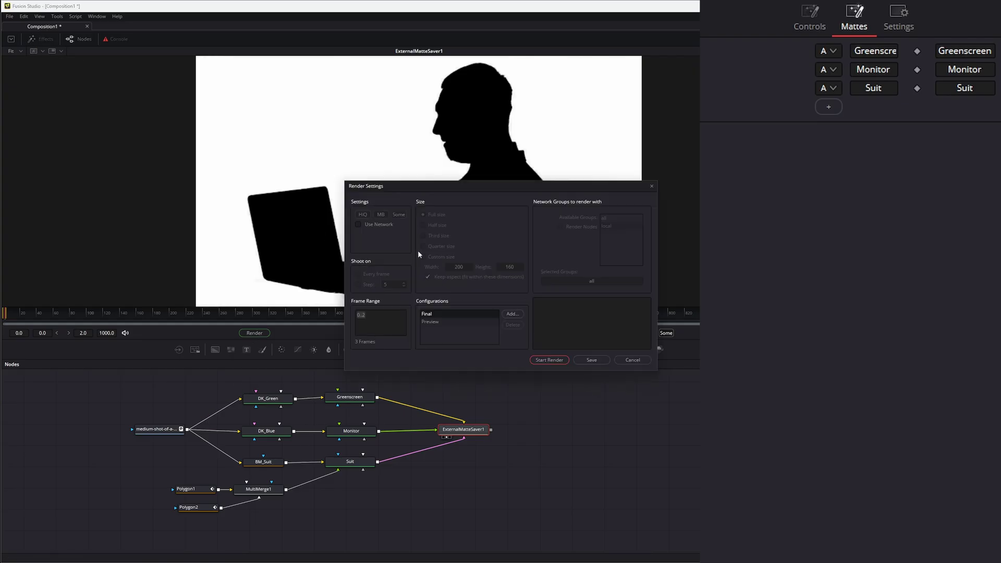
pyautogui.click(550, 361)
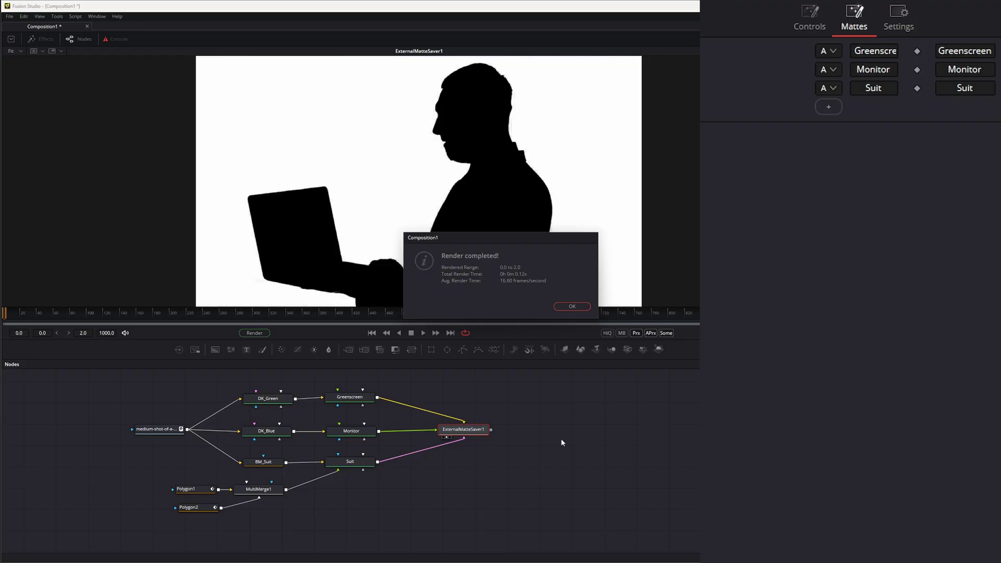
pyautogui.click(571, 306)
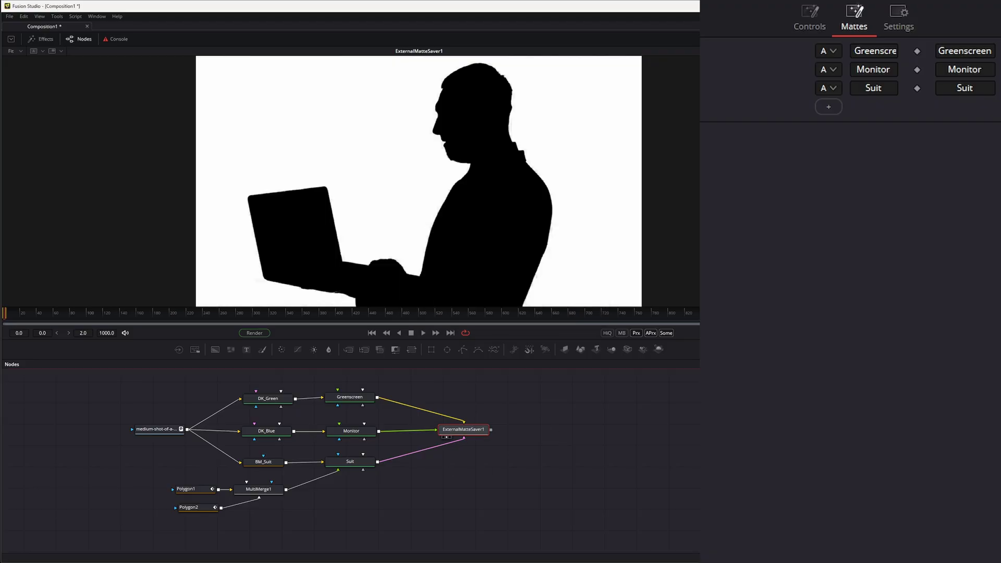
pyautogui.click(359, 554)
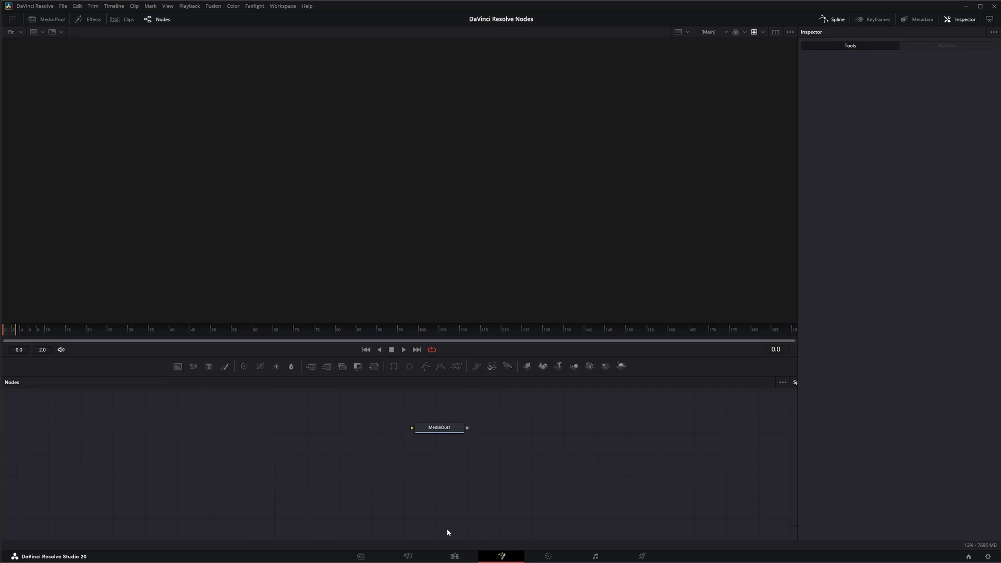
# Bring the green-screen businessman clip into Resolve's Fusion page as MediaIn1 and view it
pyautogui.click(548, 556)
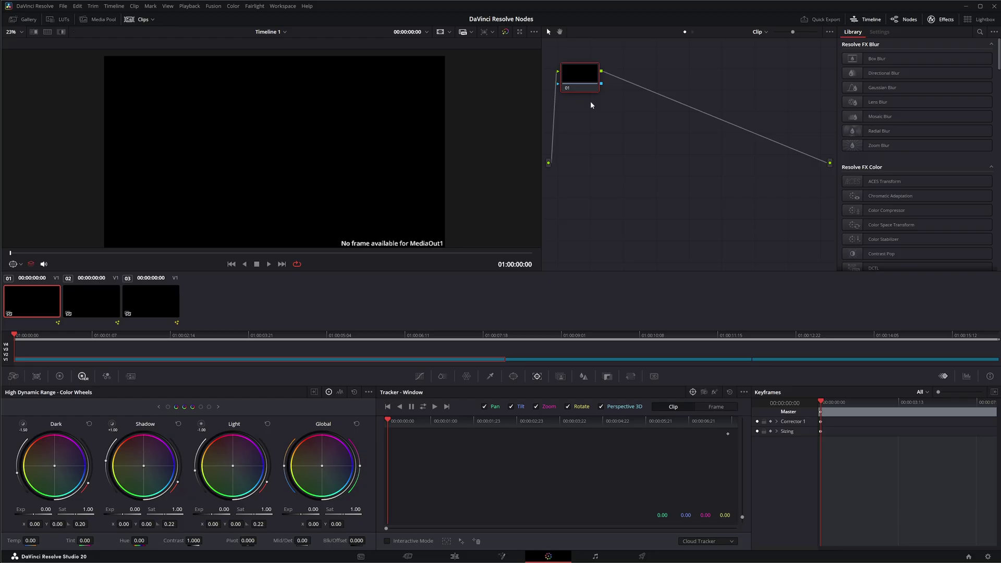
pyautogui.moveTo(581, 88); pyautogui.dragTo(594, 91)
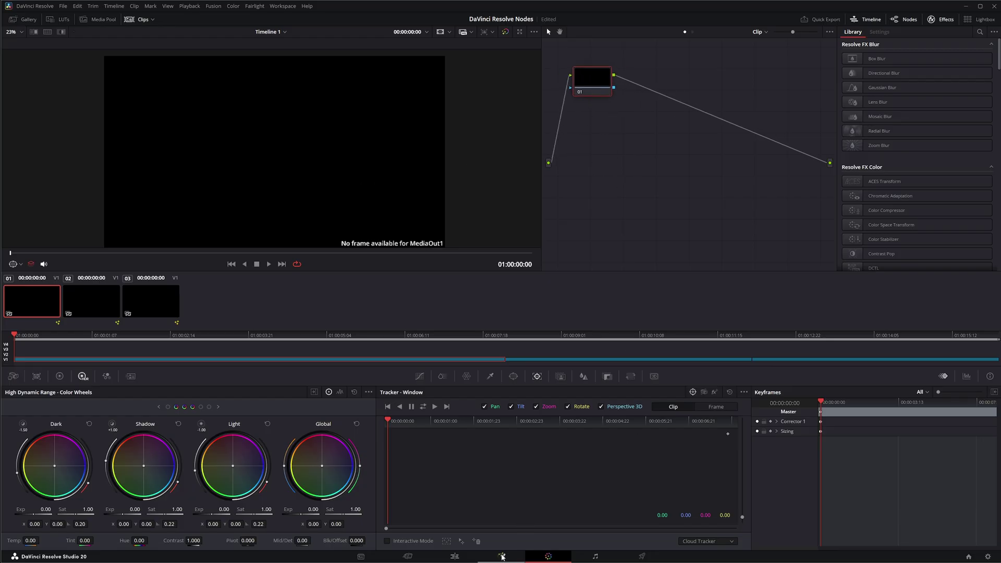
pyautogui.click(502, 557)
pyautogui.moveTo(471, 428)
pyautogui.mouseDown()
pyautogui.moveTo(457, 427)
pyautogui.moveTo(466, 426)
pyautogui.mouseUp()
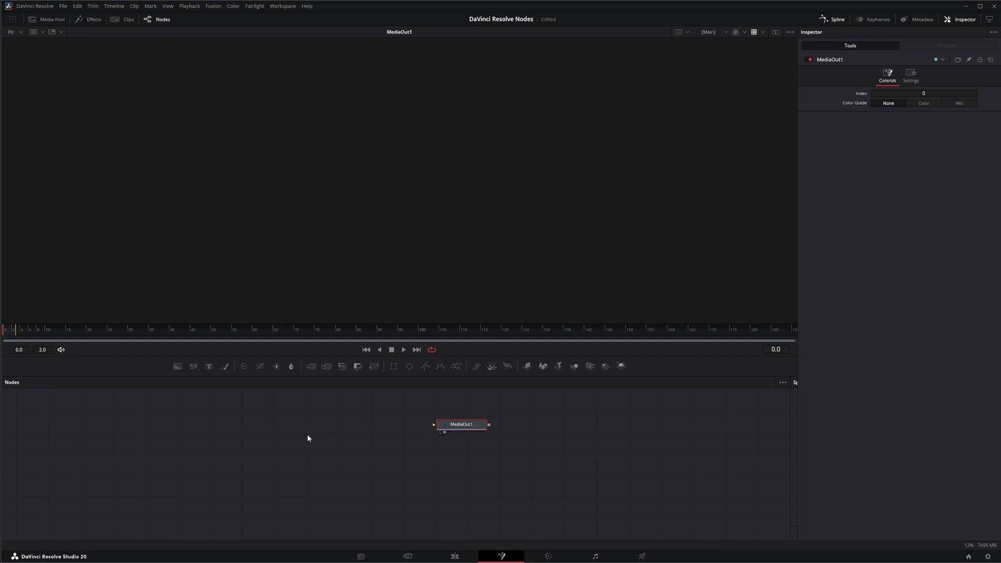
pyautogui.moveTo(667, 561)
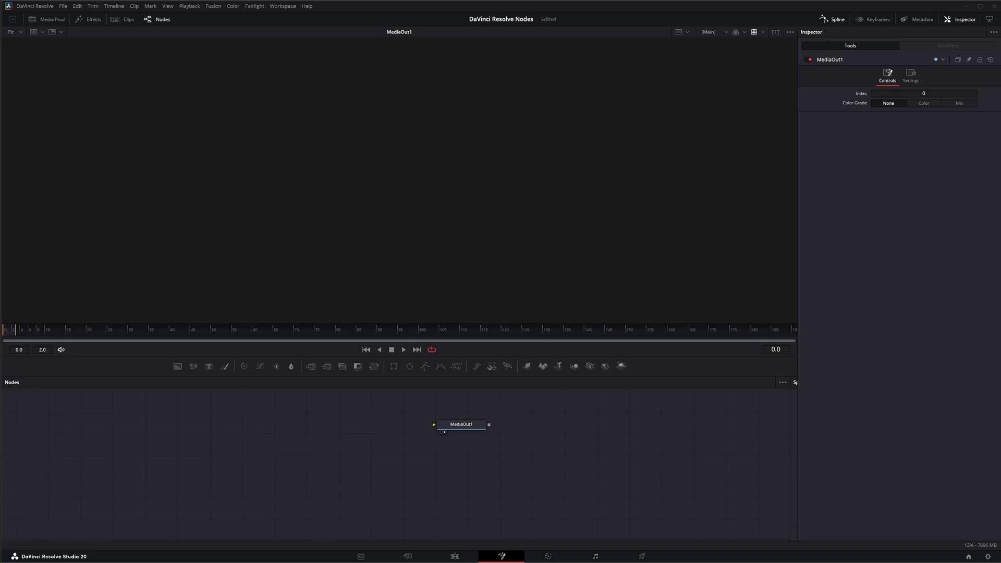
pyautogui.moveTo(313, 440); pyautogui.dragTo(206, 457)
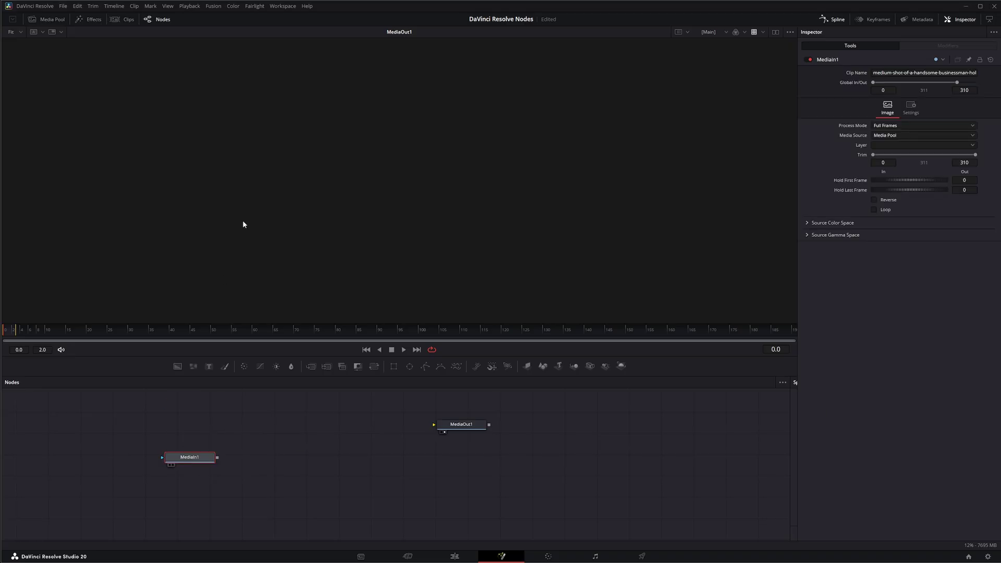
pyautogui.press('1')
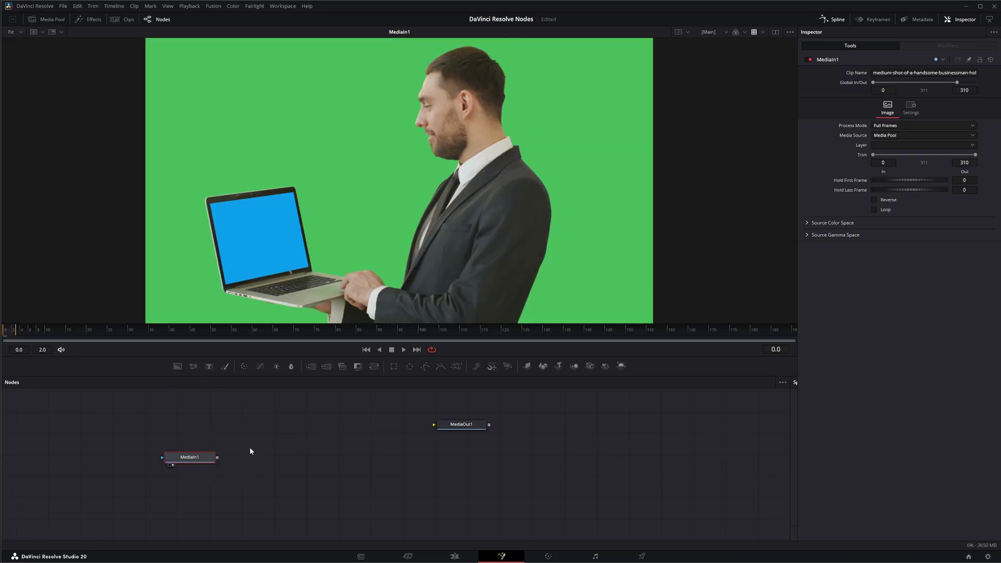
pyautogui.moveTo(187, 459); pyautogui.dragTo(216, 433)
pyautogui.click(432, 500)
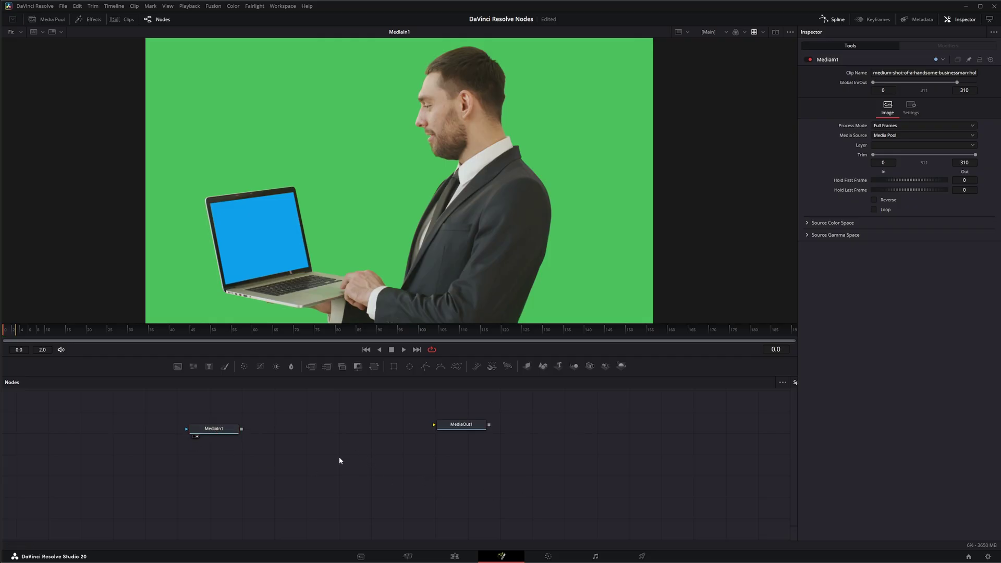
# Add a Loader reading Mattes_01.exr, placed below MediaIn1, and view it
pyautogui.hotkey('shift', 'space')
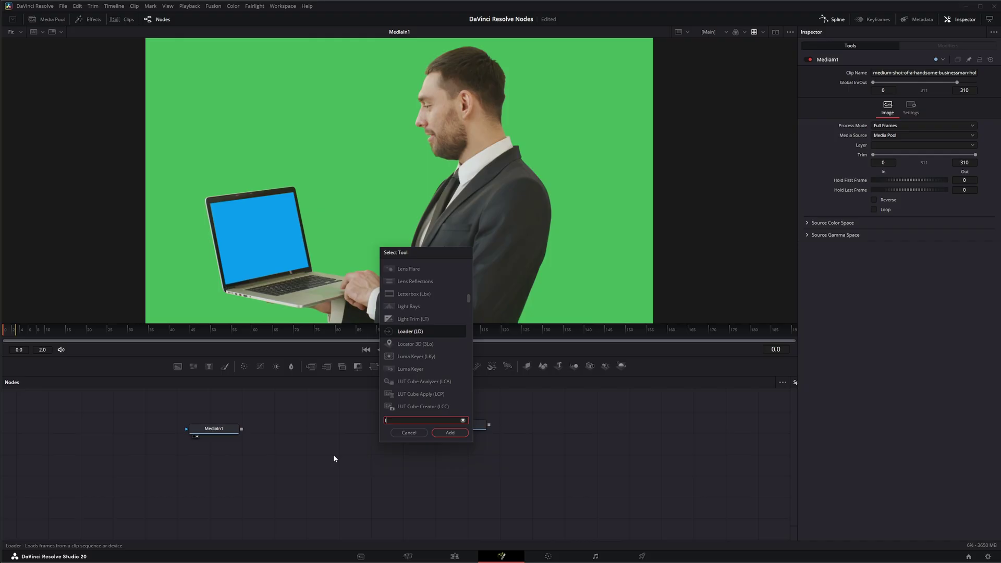
pyautogui.write('loa')
pyautogui.press('Return')
pyautogui.doubleClick(97, 73)
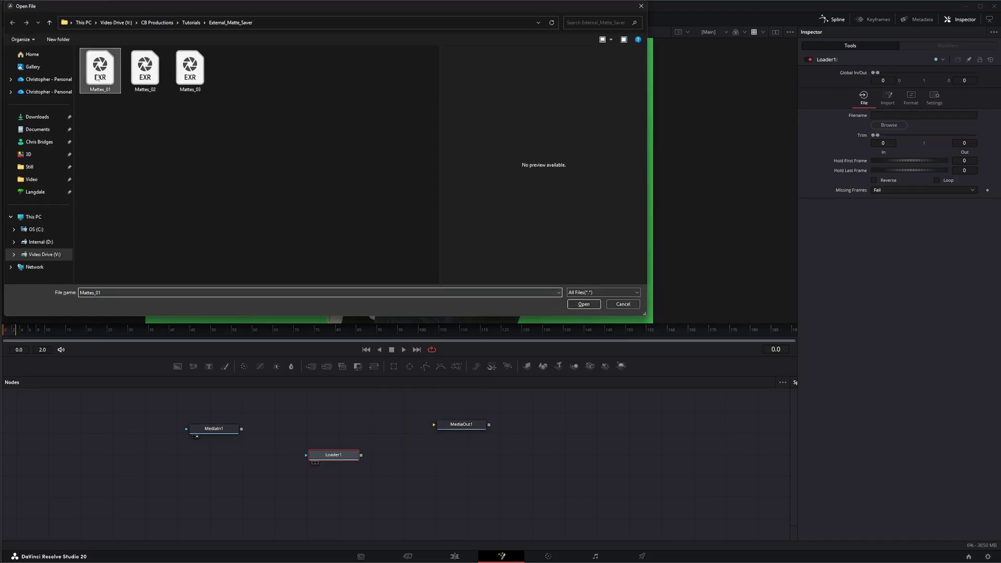
pyautogui.moveTo(335, 456); pyautogui.dragTo(219, 459)
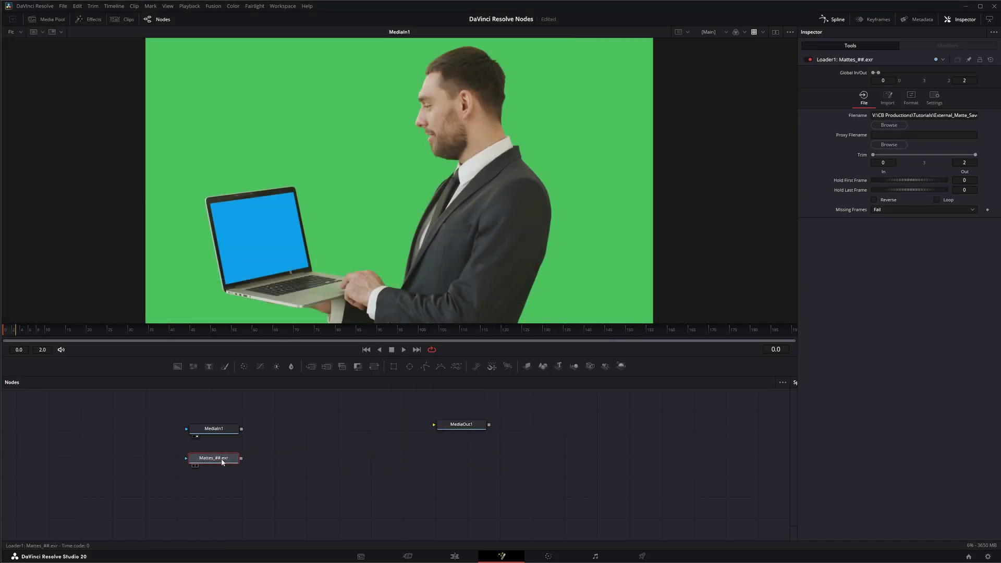
pyautogui.press('1')
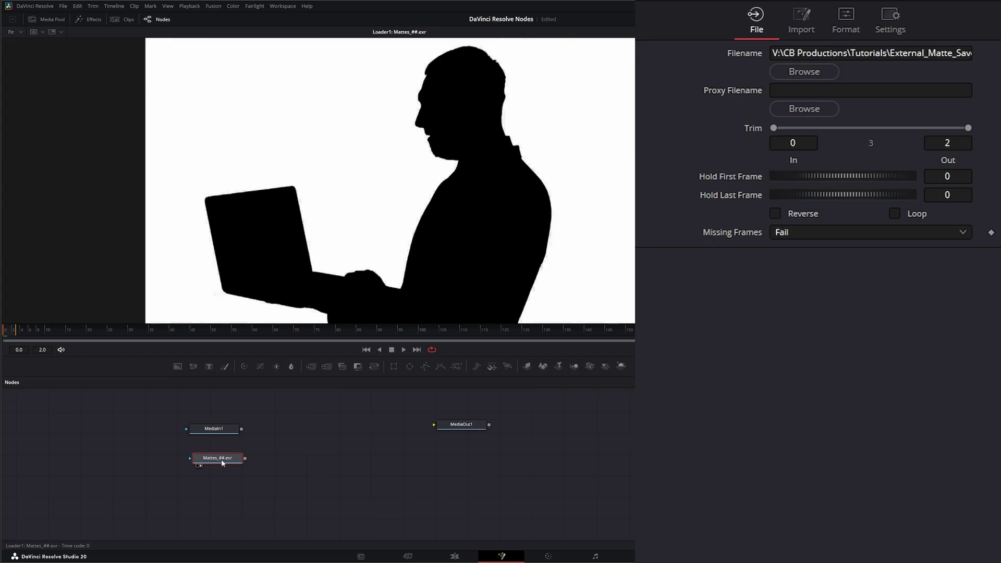
# Set the loader's EXR Part to Suit and link it to MediaIn1's mask input
pyautogui.click(850, 25)
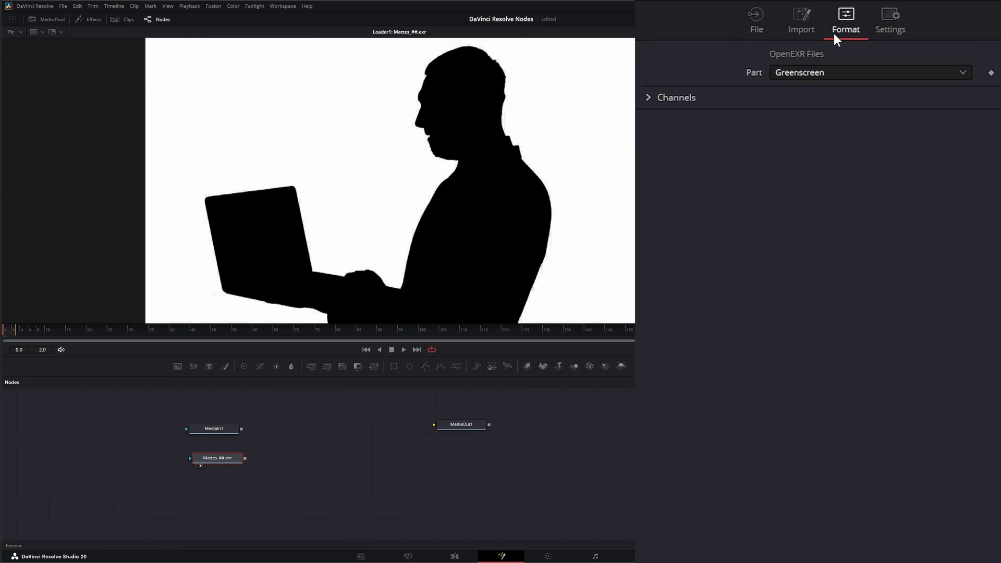
pyautogui.click(793, 71)
pyautogui.click(801, 108)
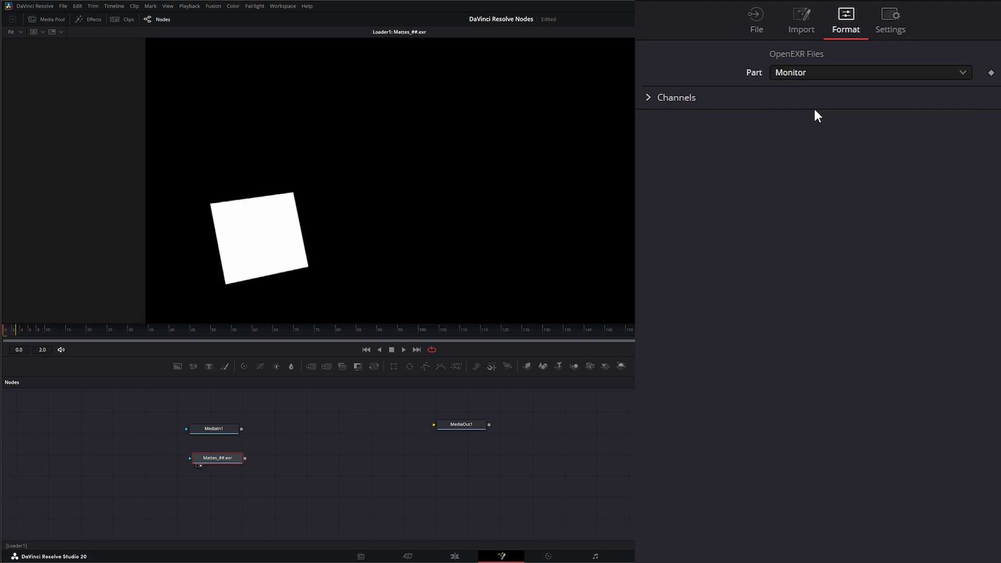
pyautogui.click(797, 73)
pyautogui.click(807, 124)
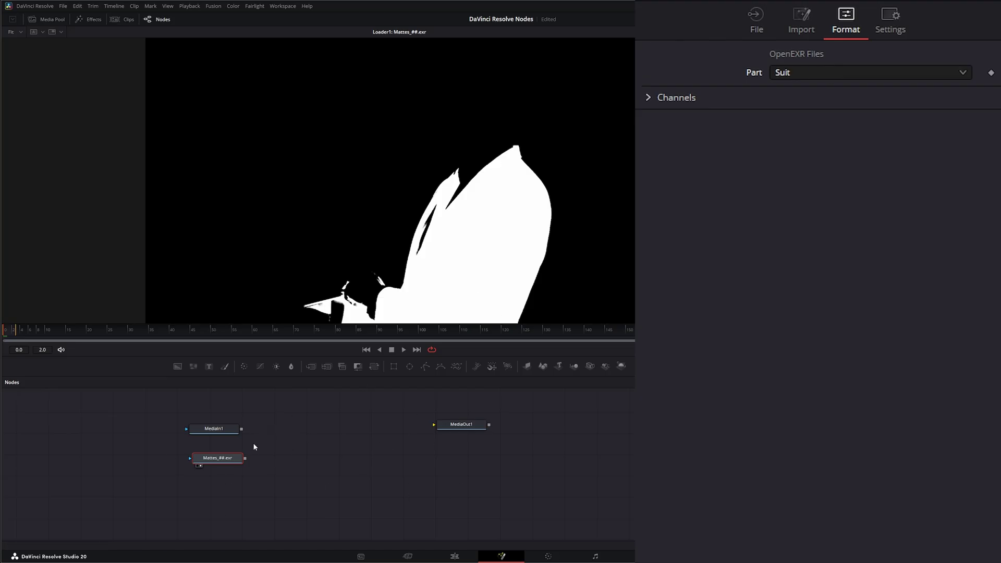
pyautogui.moveTo(213, 428); pyautogui.dragTo(218, 428)
pyautogui.moveTo(245, 458)
pyautogui.mouseDown()
pyautogui.moveTo(194, 432)
pyautogui.moveTo(230, 461)
pyautogui.mouseUp()
pyautogui.press('1')
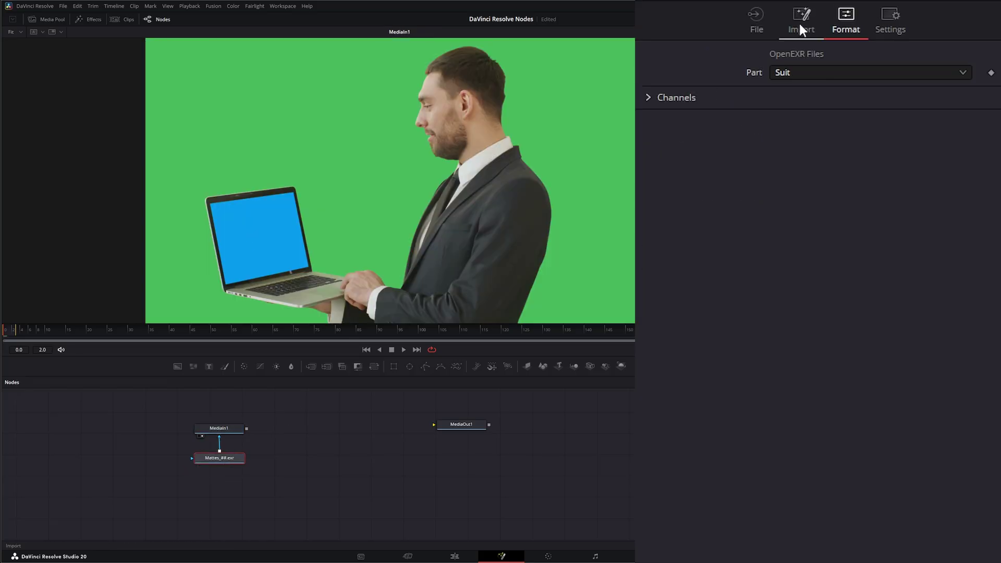
# Switch the loader to the Greenscreen part with Greenscreen.A as alpha, after trying Suit.A
pyautogui.click(647, 97)
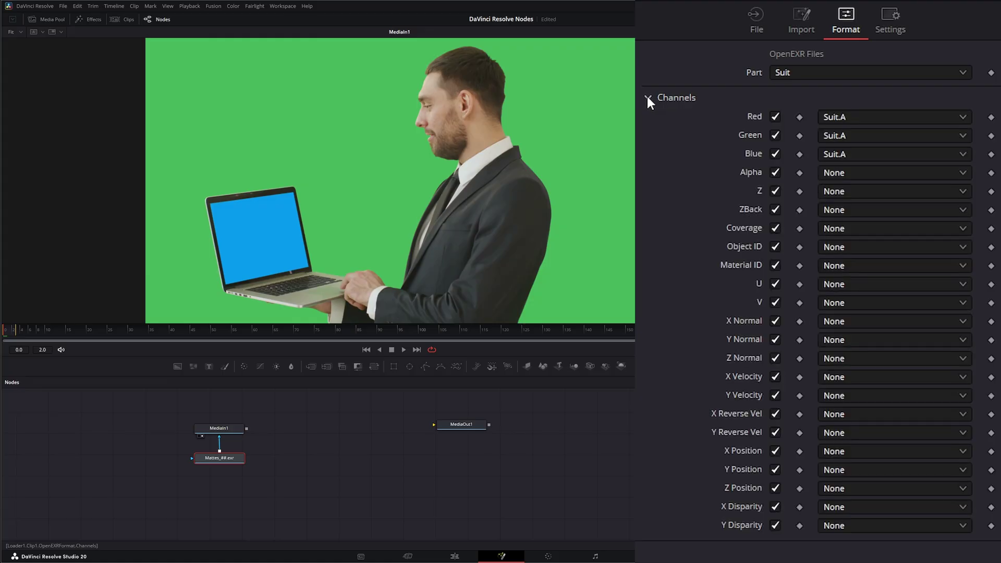
pyautogui.click(839, 172)
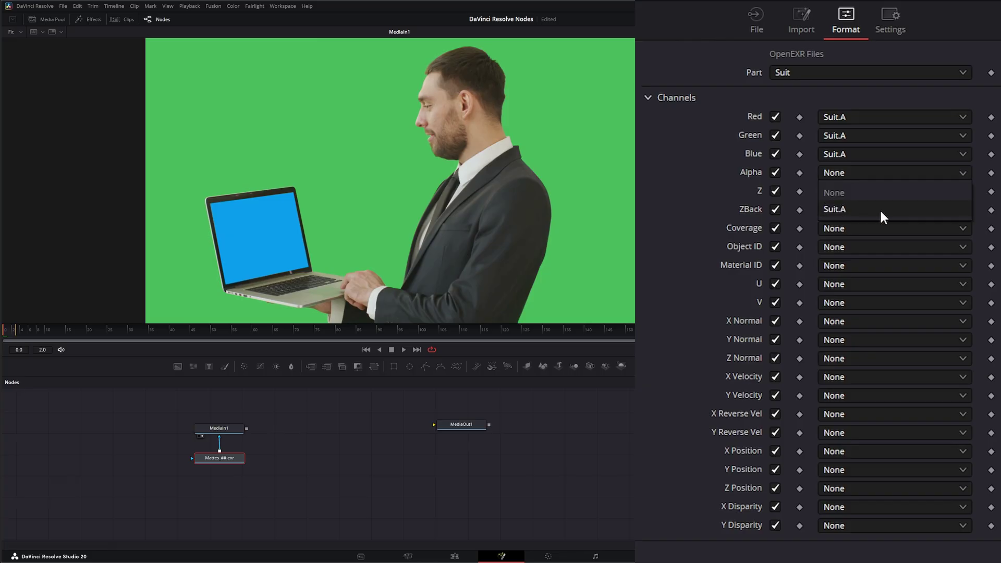
pyautogui.click(842, 209)
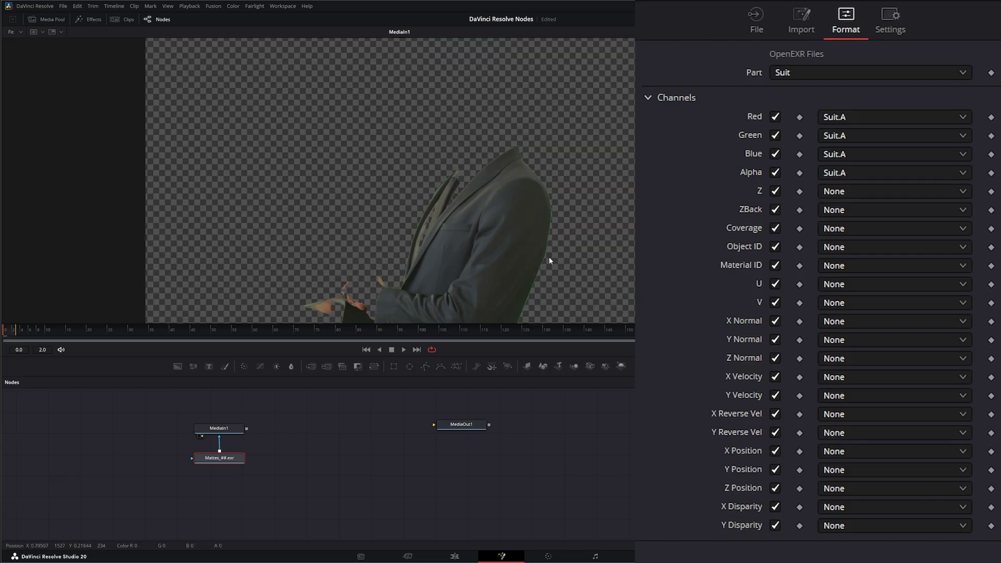
pyautogui.click(798, 72)
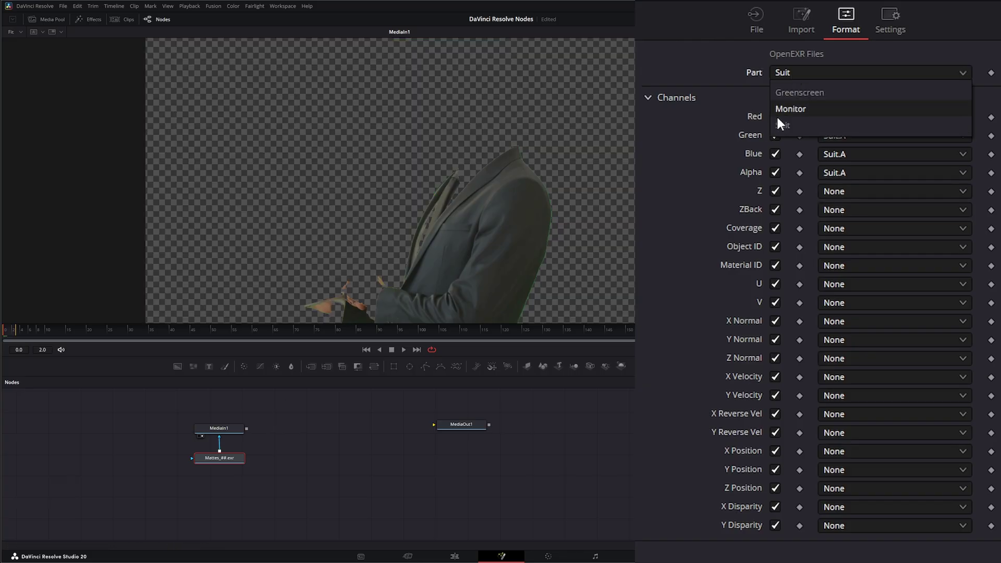
pyautogui.click(809, 88)
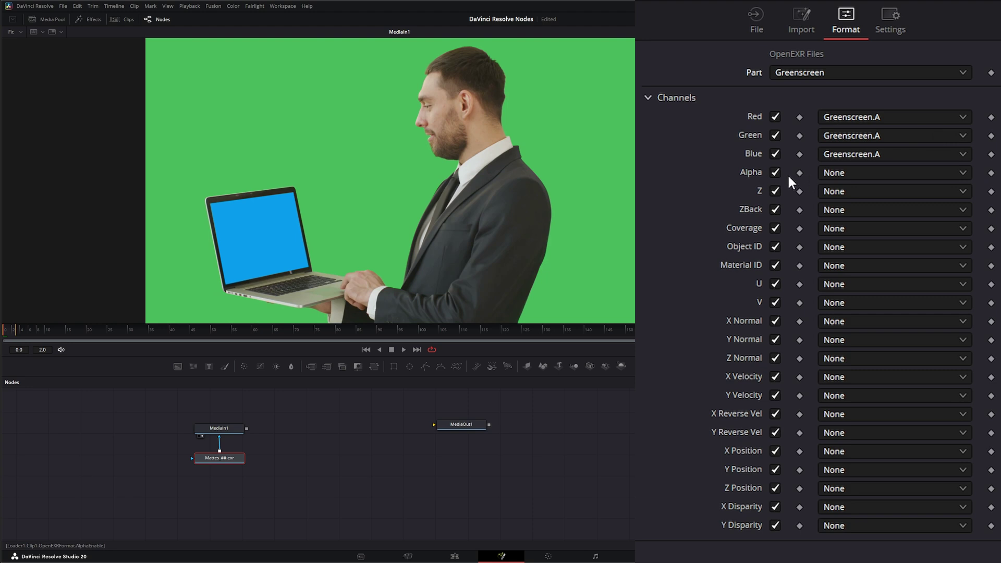
pyautogui.click(845, 168)
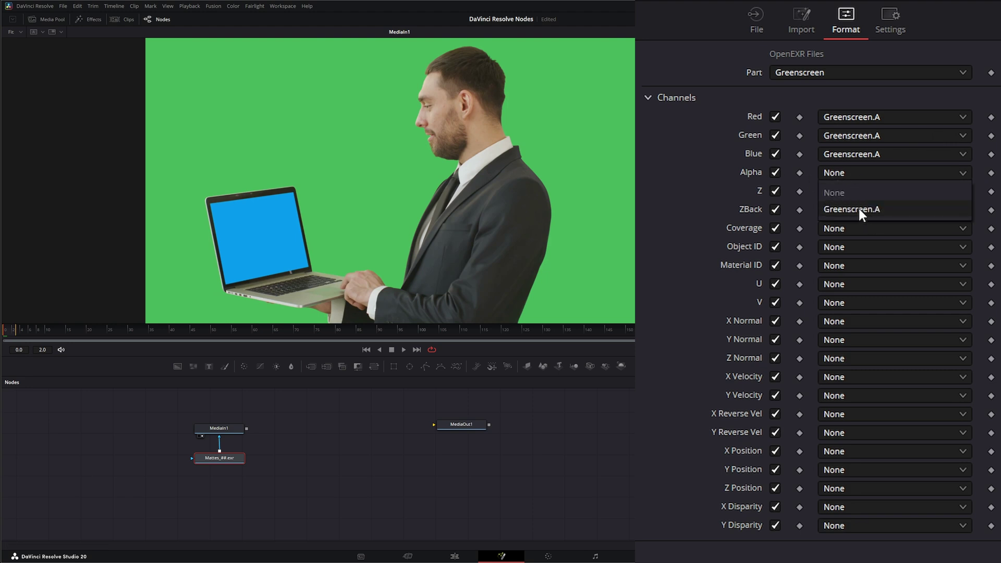
pyautogui.click(858, 208)
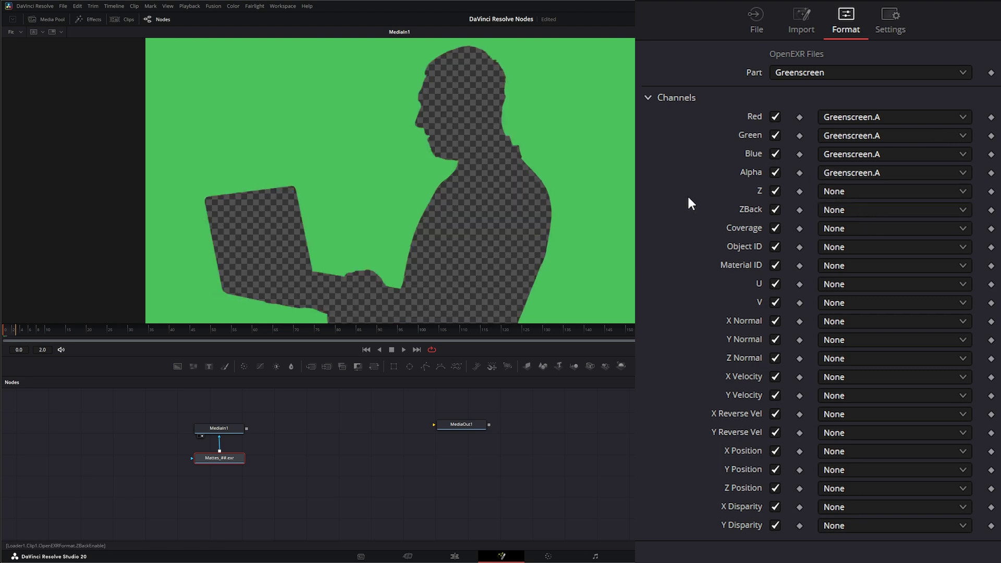
# Test the Monitor part with Monitor.A alpha, then return to Greenscreen with Greenscreen.A
pyautogui.click(834, 72)
pyautogui.click(788, 105)
pyautogui.click(836, 177)
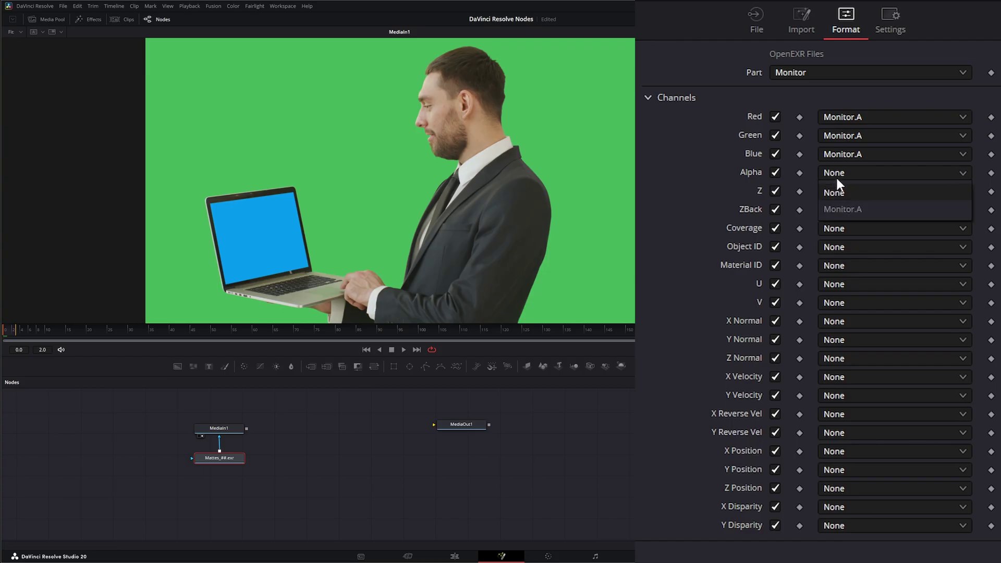
pyautogui.click(853, 207)
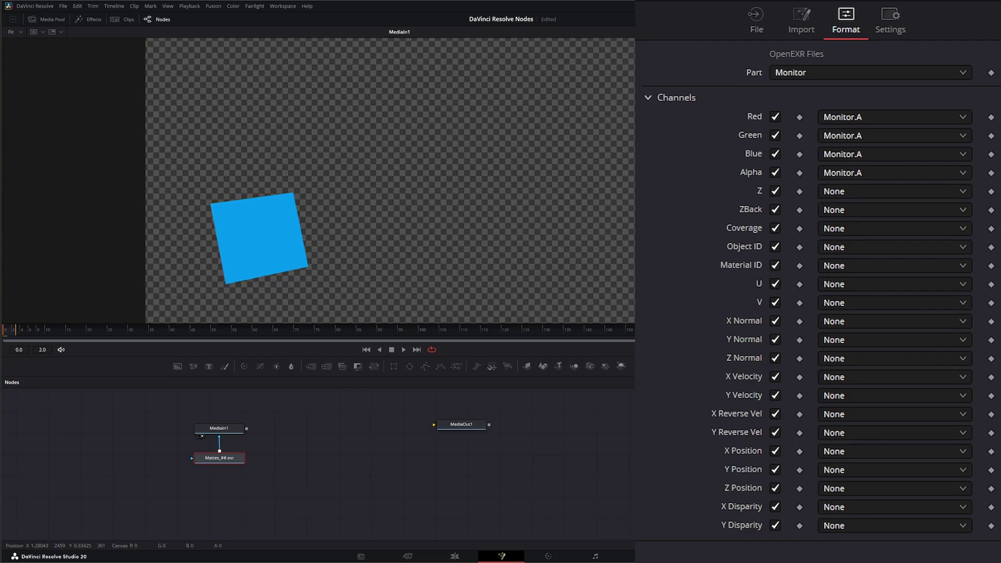
pyautogui.click(801, 71)
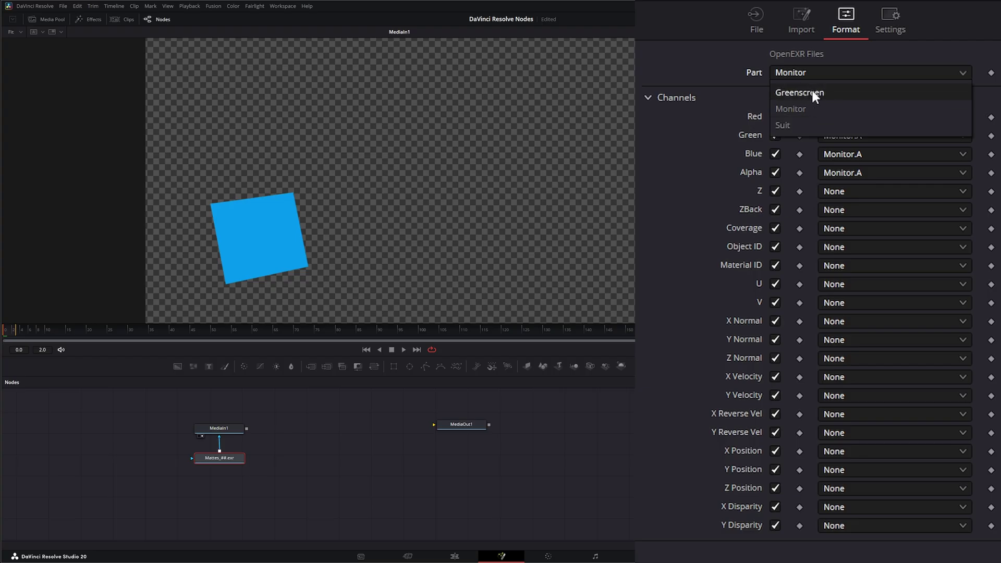
pyautogui.click(800, 92)
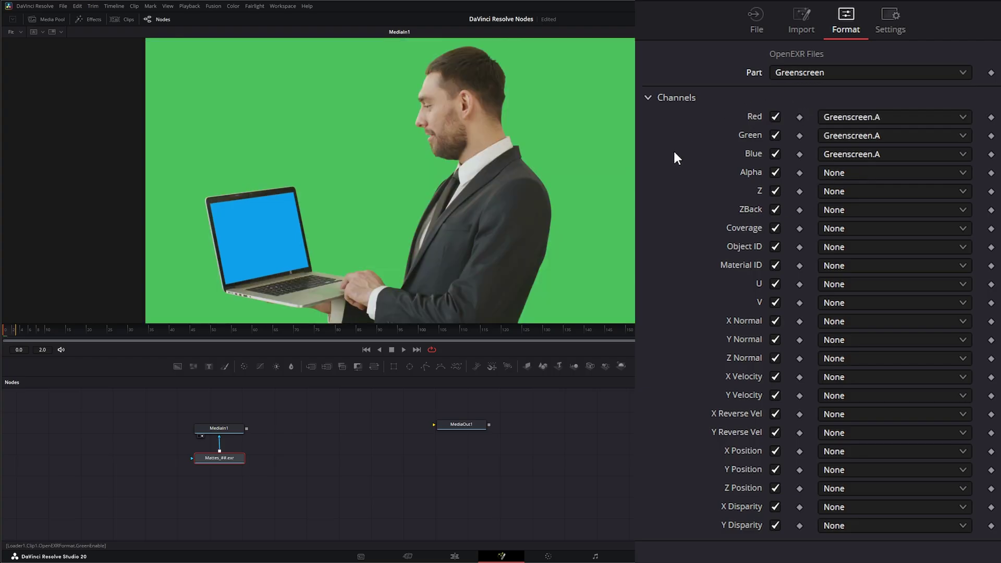
pyautogui.click(852, 172)
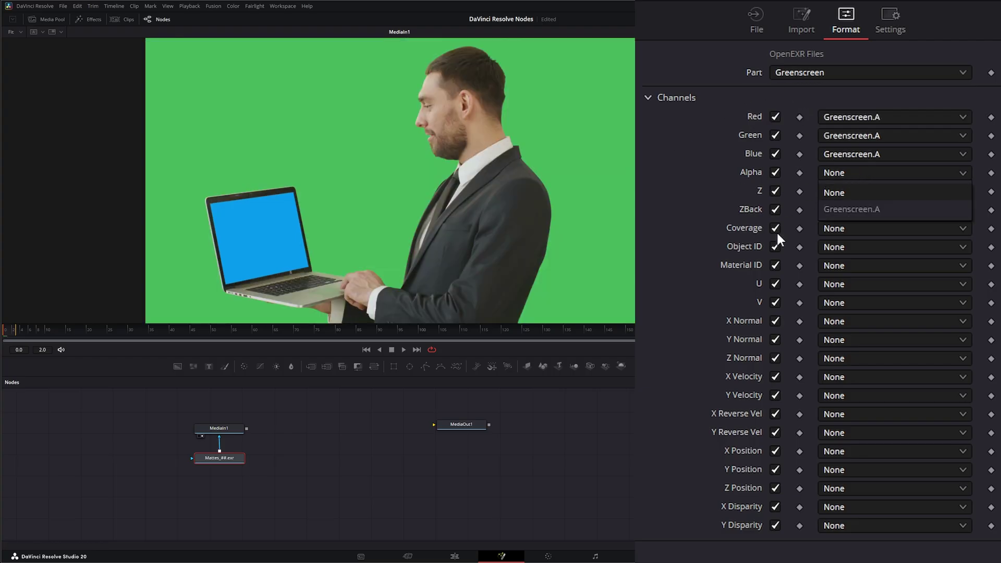
pyautogui.click(856, 206)
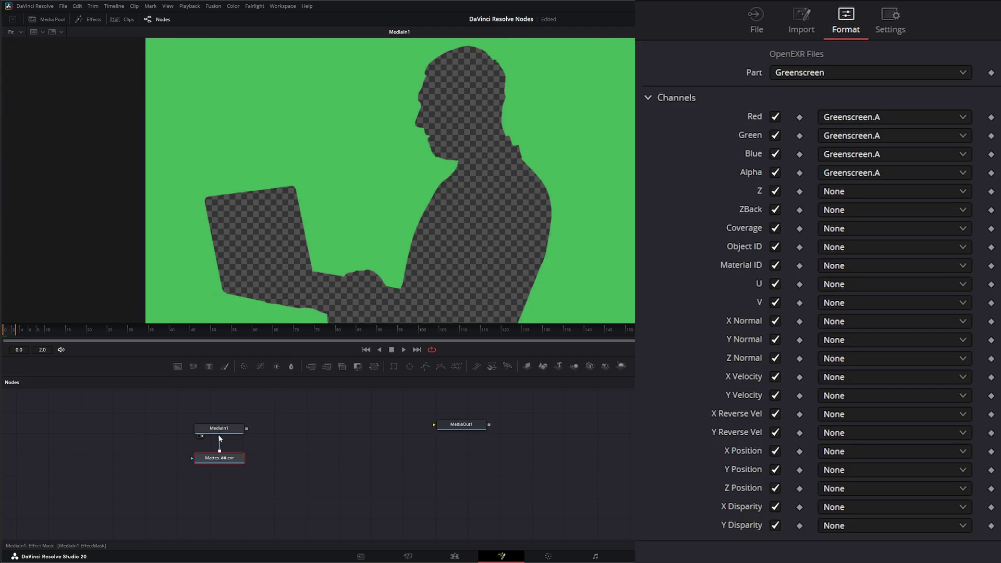
# Disconnect the loader from MediaIn1 and paste two copies stacked below it
pyautogui.moveTo(223, 444); pyautogui.dragTo(223, 482)
pyautogui.click(296, 465)
pyautogui.hotkey('ctrl', 'v')
pyautogui.click(307, 490)
pyautogui.hotkey('ctrl', 'v')
pyautogui.moveTo(307, 494); pyautogui.dragTo(228, 503)
# Rename the original loader Matte_Green and the first copy Matte_Monitor
pyautogui.click(231, 461)
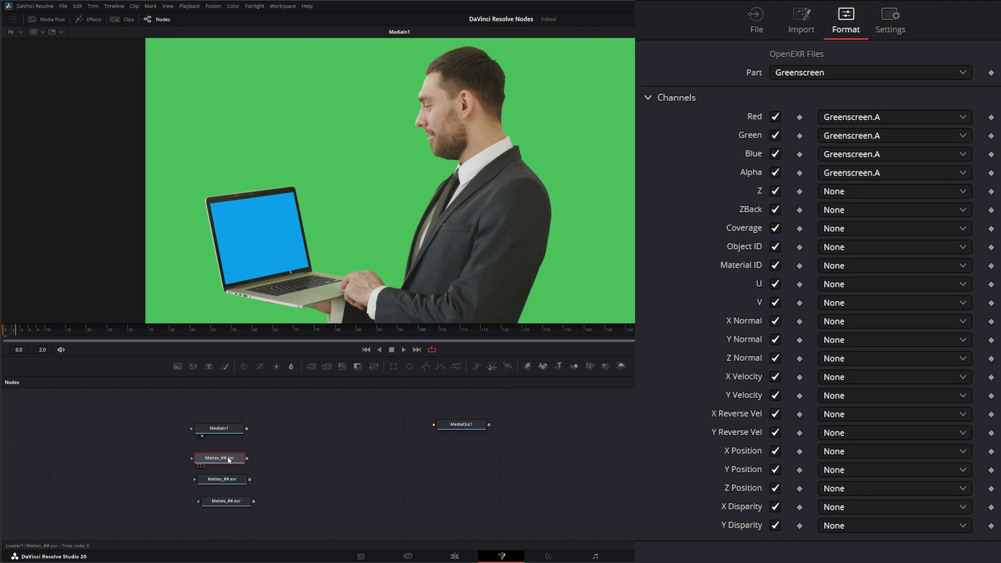
pyautogui.press('F2')
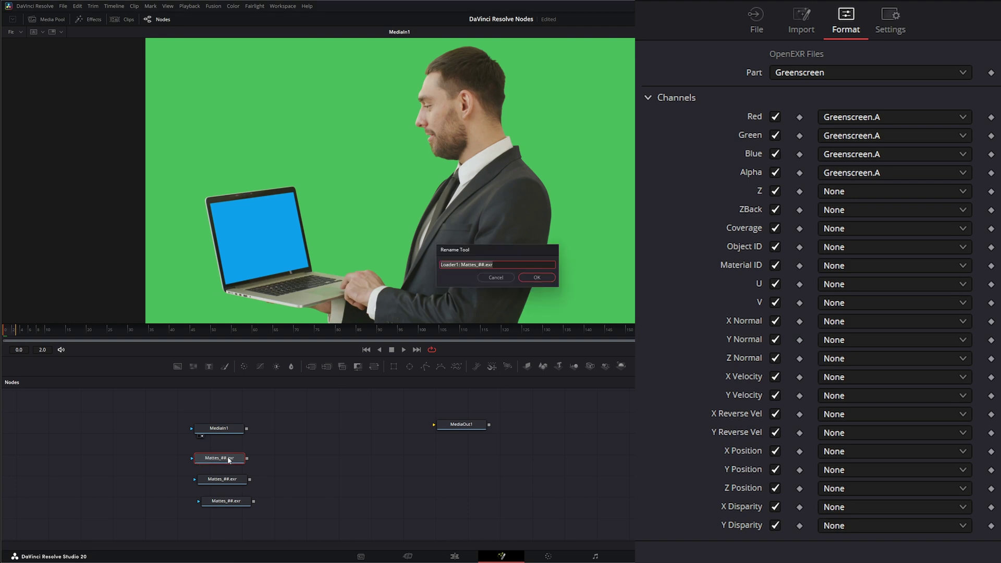
pyautogui.write('Matte_Green')
pyautogui.press('Return')
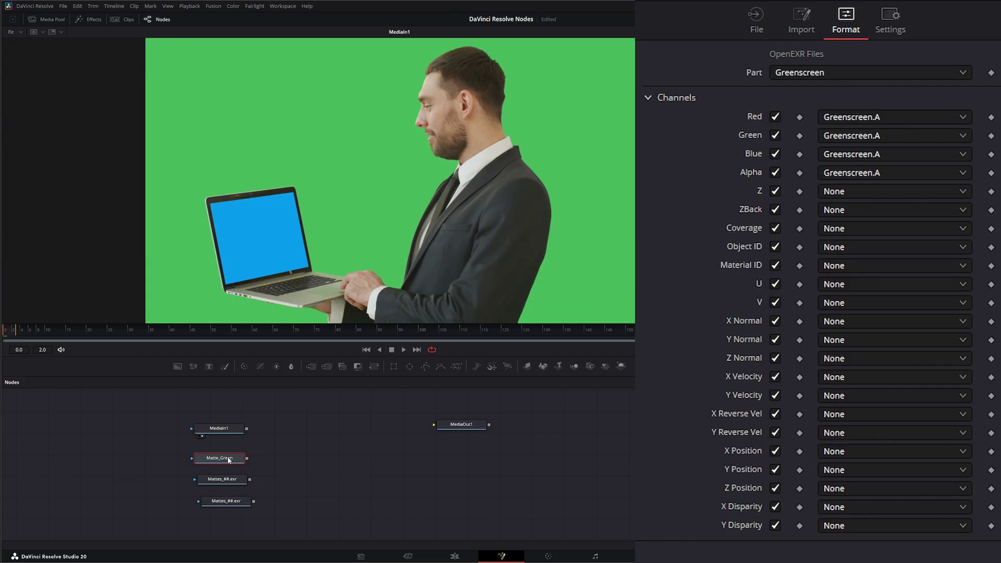
pyautogui.click(219, 480)
pyautogui.press('F2')
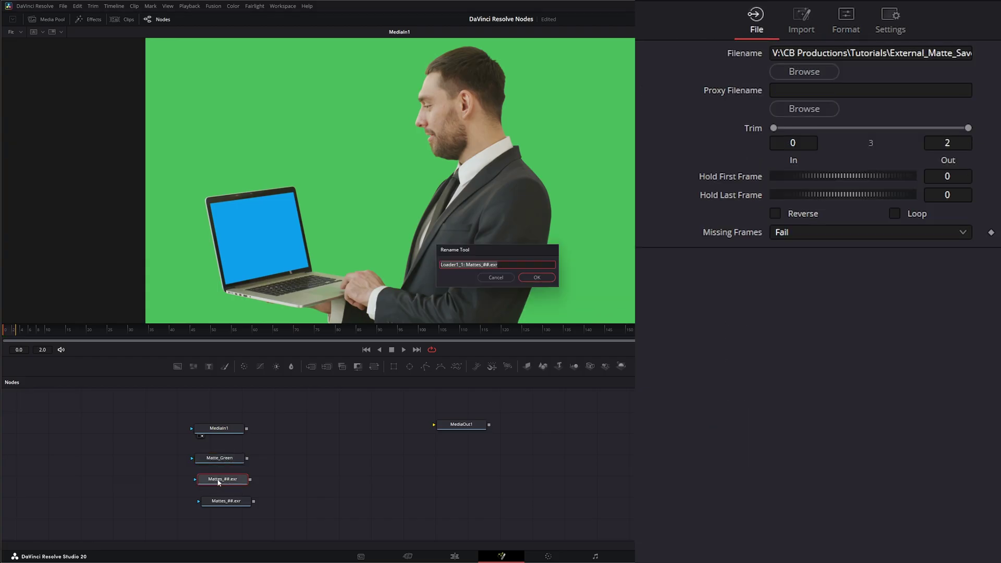
pyautogui.write('Matte_Monitor')
pyautogui.press('Return')
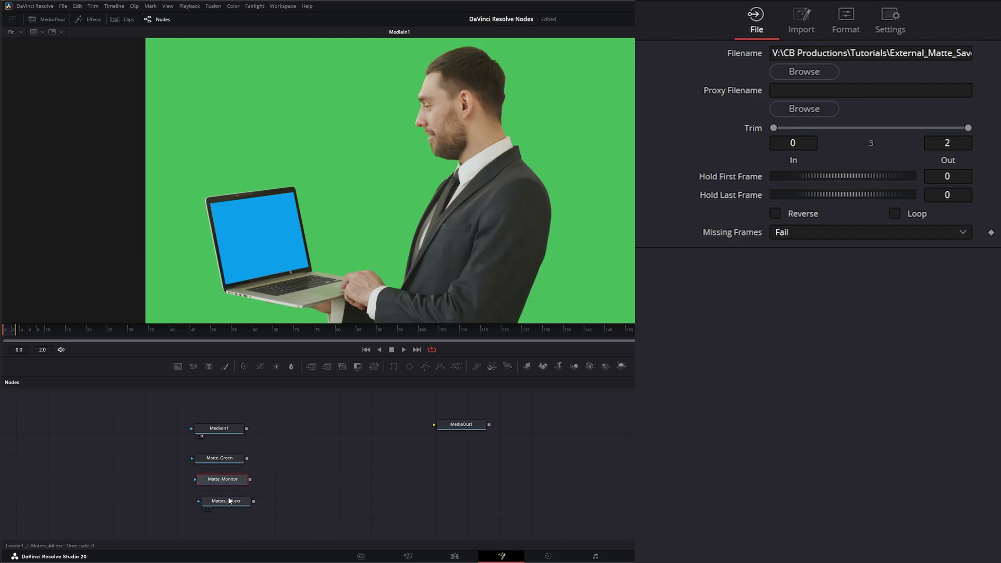
# Rename the bottom loader copy Matte_Suit
pyautogui.click(229, 502)
pyautogui.press('F2')
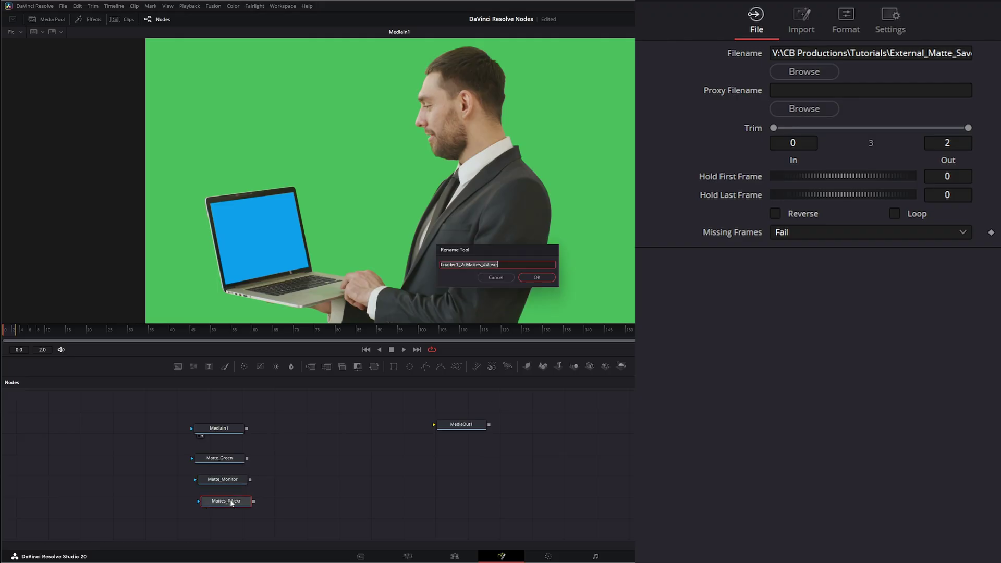
pyautogui.write('Matte_Suit')
pyautogui.press('Return')
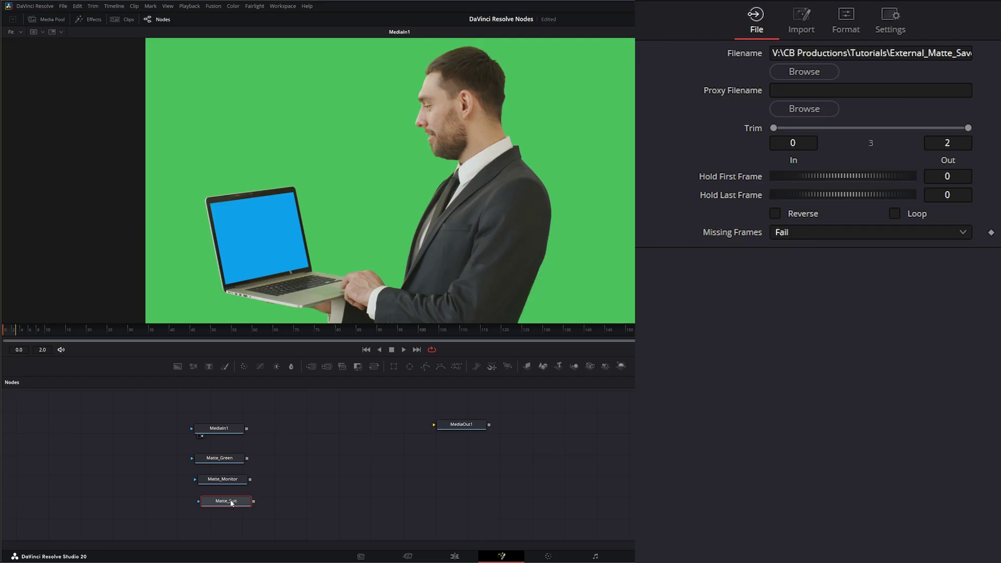
# Set Matte_Monitor to read the Monitor EXR part with Monitor.A as its alpha
pyautogui.click(225, 462)
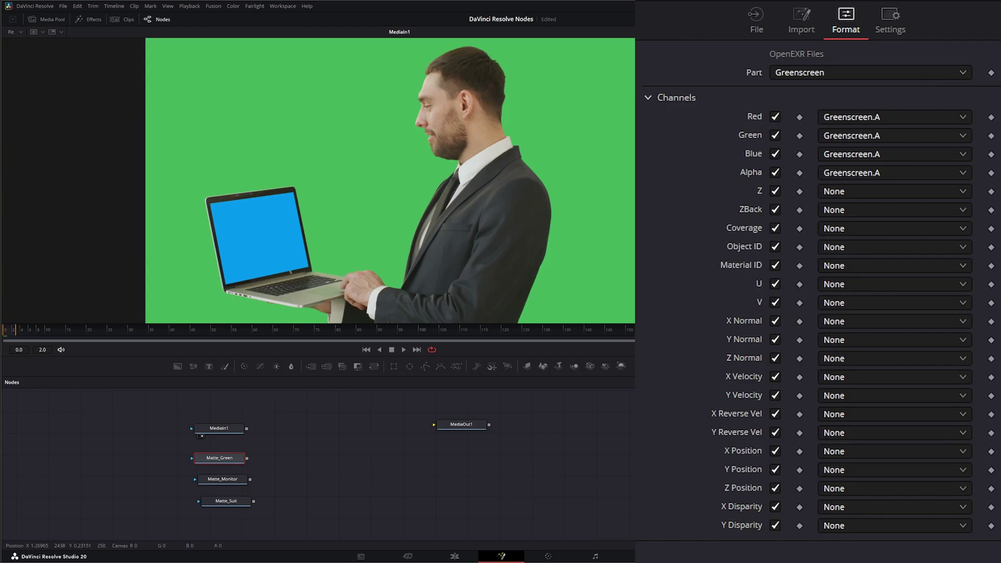
pyautogui.click(223, 480)
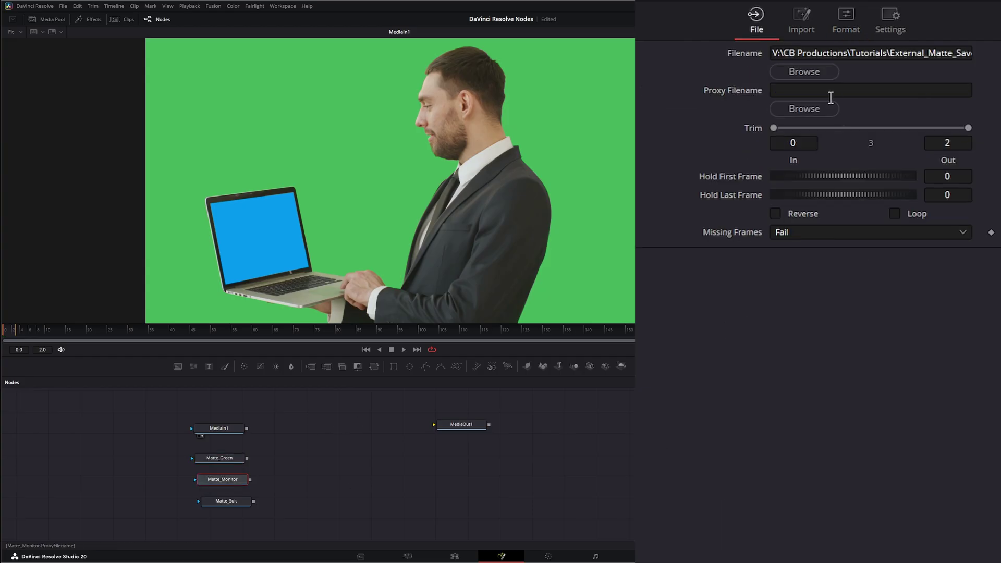
pyautogui.click(845, 22)
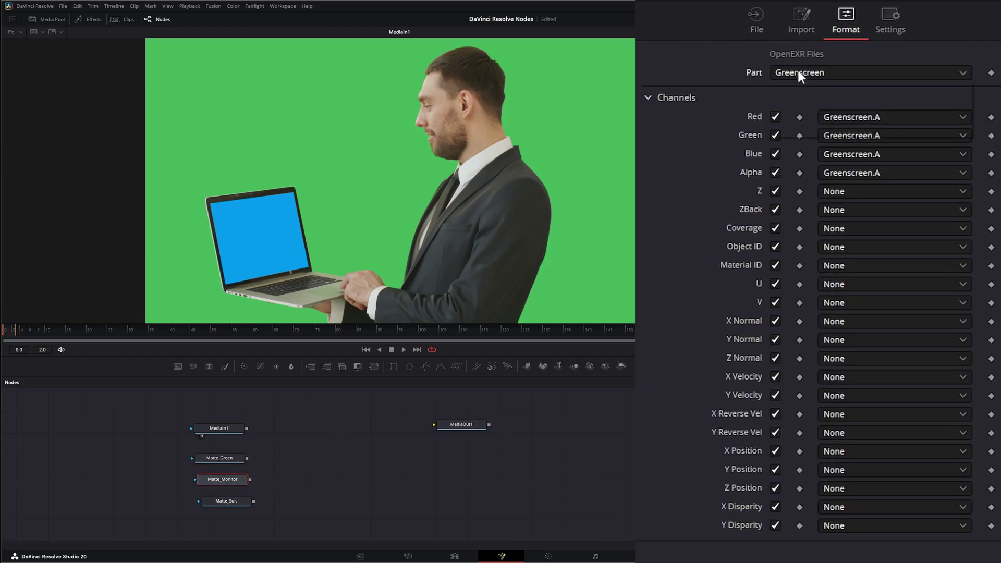
pyautogui.click(797, 73)
pyautogui.click(811, 105)
pyautogui.click(830, 172)
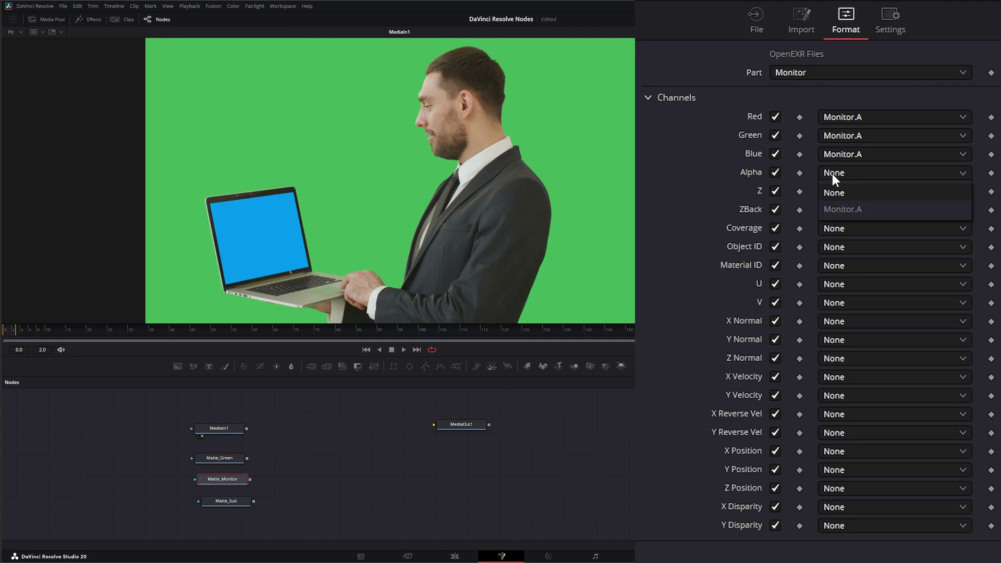
pyautogui.click(847, 209)
# Set Matte_Suit to read the Suit EXR part with Suit.A as its alpha
pyautogui.click(227, 500)
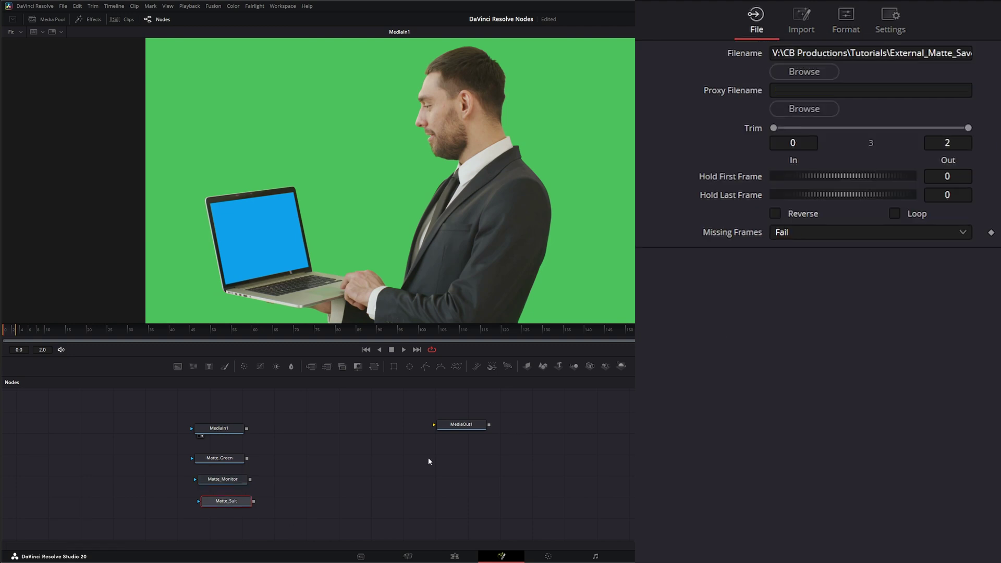
pyautogui.click(845, 22)
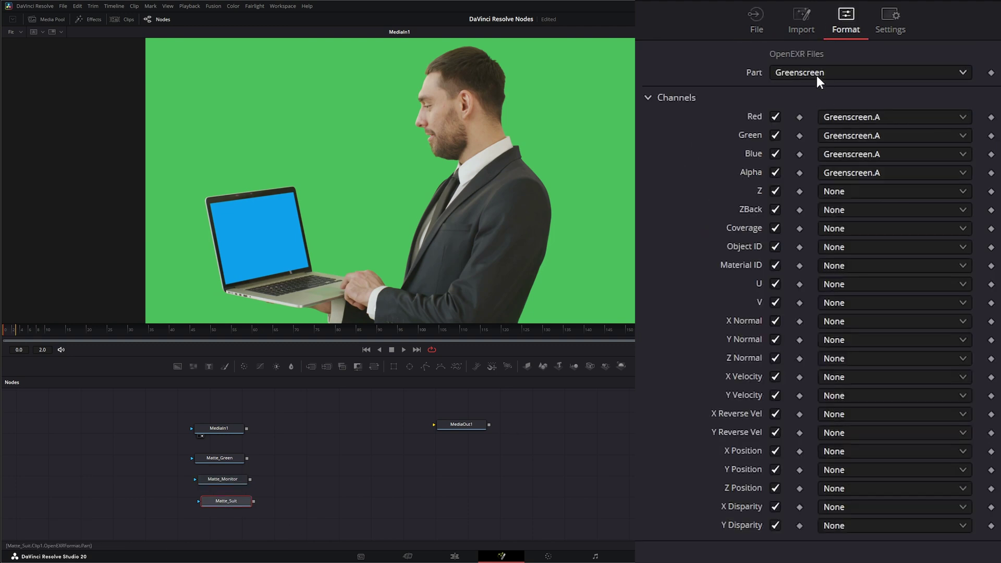
pyautogui.click(816, 76)
pyautogui.click(805, 123)
pyautogui.click(846, 172)
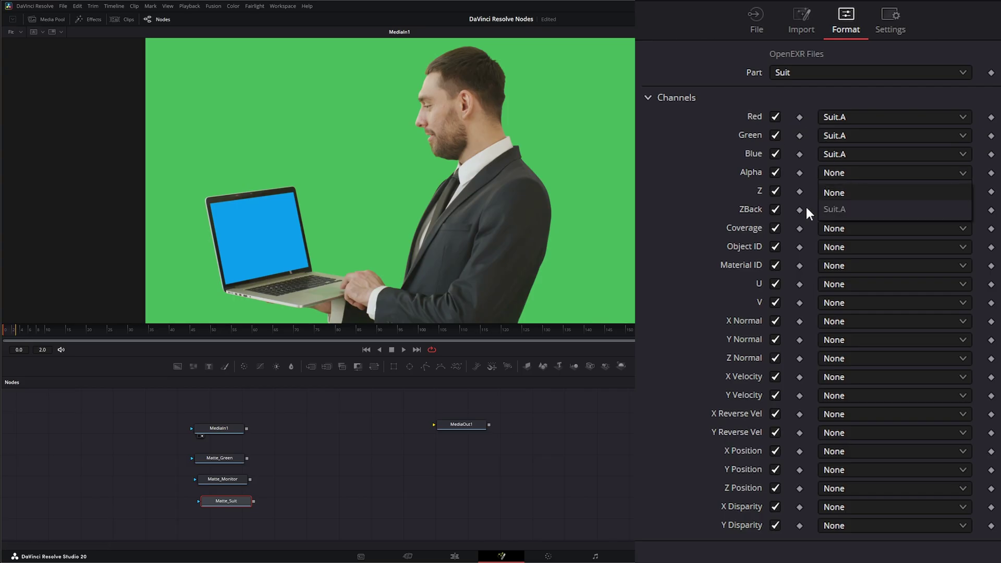
pyautogui.click(847, 208)
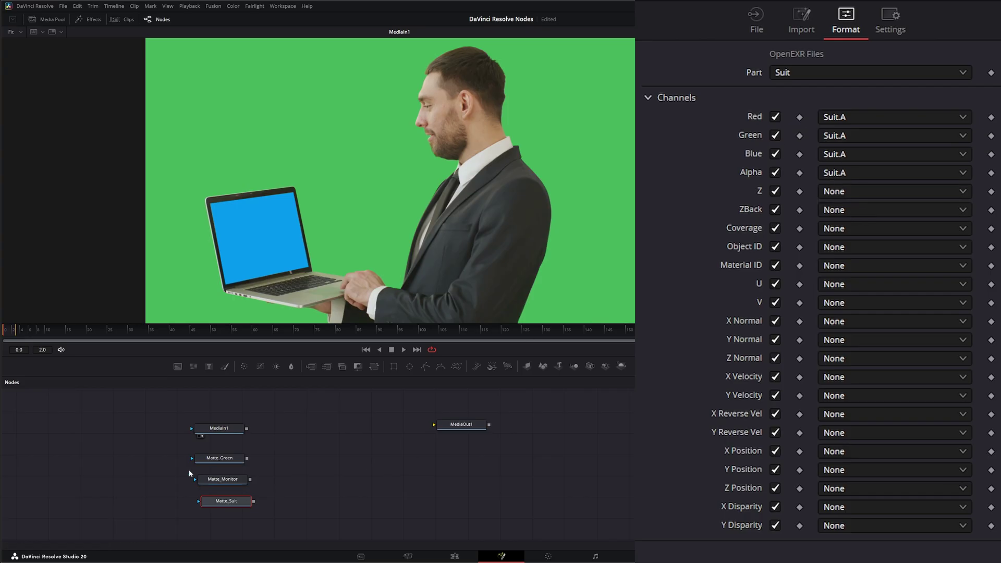
# Move the three Matte loaders down and left, then return to Fusion Studio
pyautogui.moveTo(171, 453); pyautogui.dragTo(274, 524)
pyautogui.moveTo(231, 459); pyautogui.dragTo(155, 480)
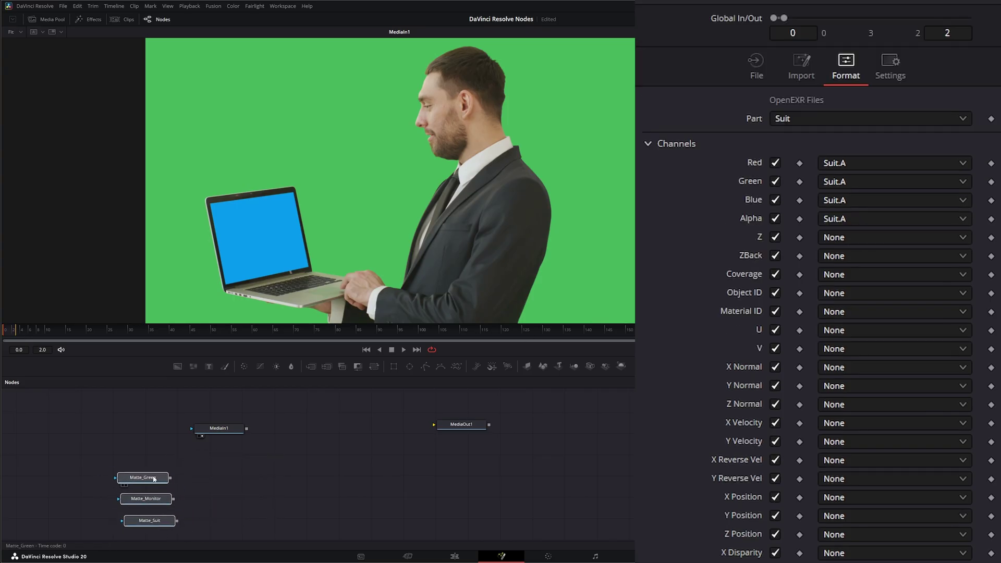
pyautogui.click(154, 479)
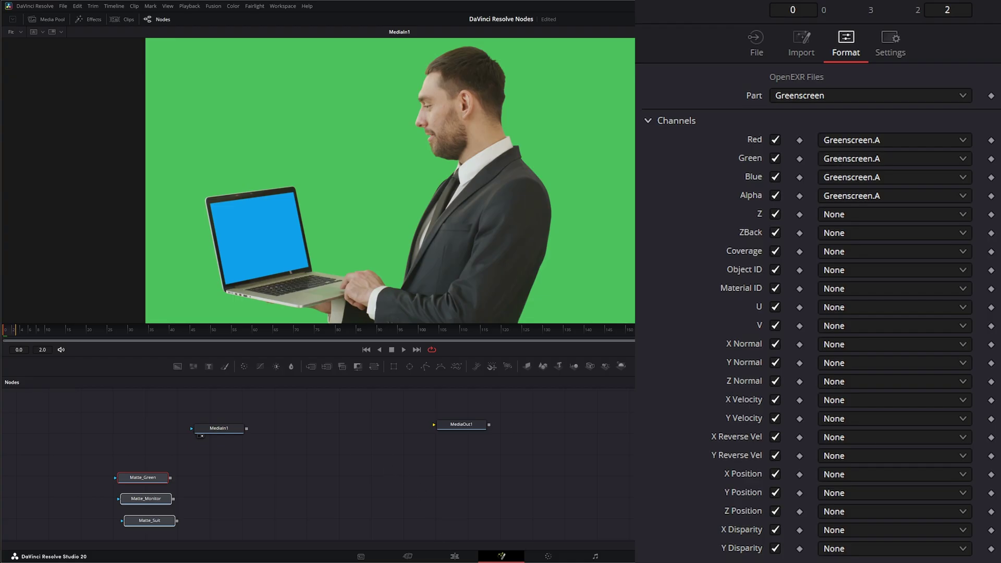
pyautogui.click(376, 553)
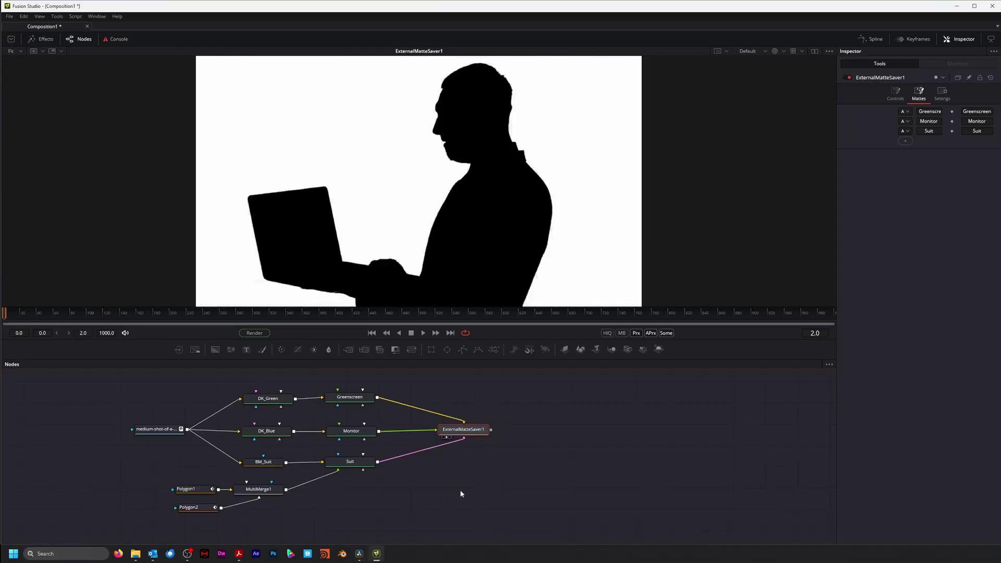